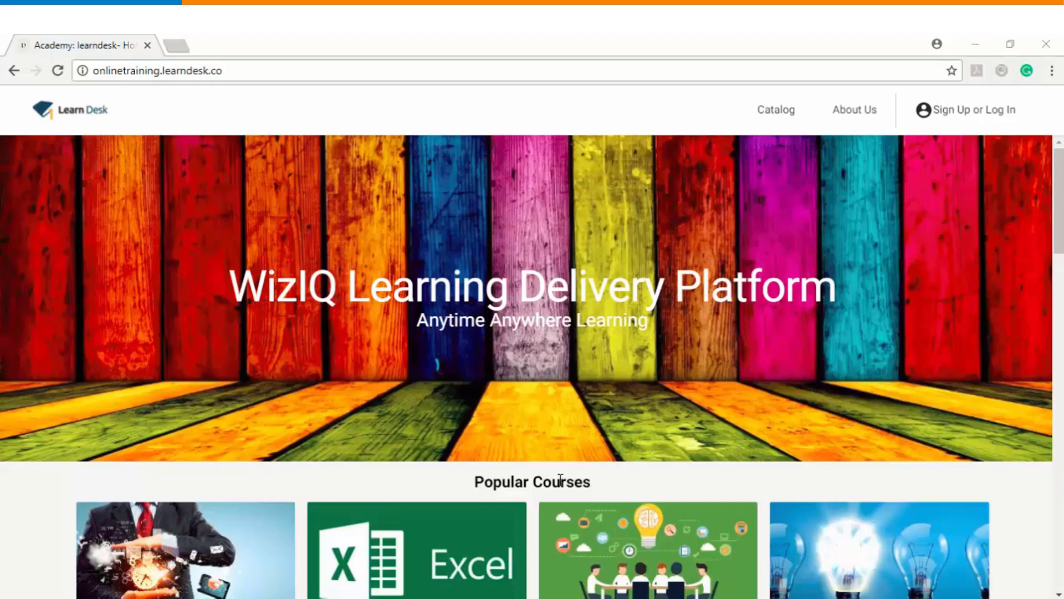
# Step: Open the LearnDesk Log In form and fill in the saved instructor account e-mail
pyautogui.click(959, 111)
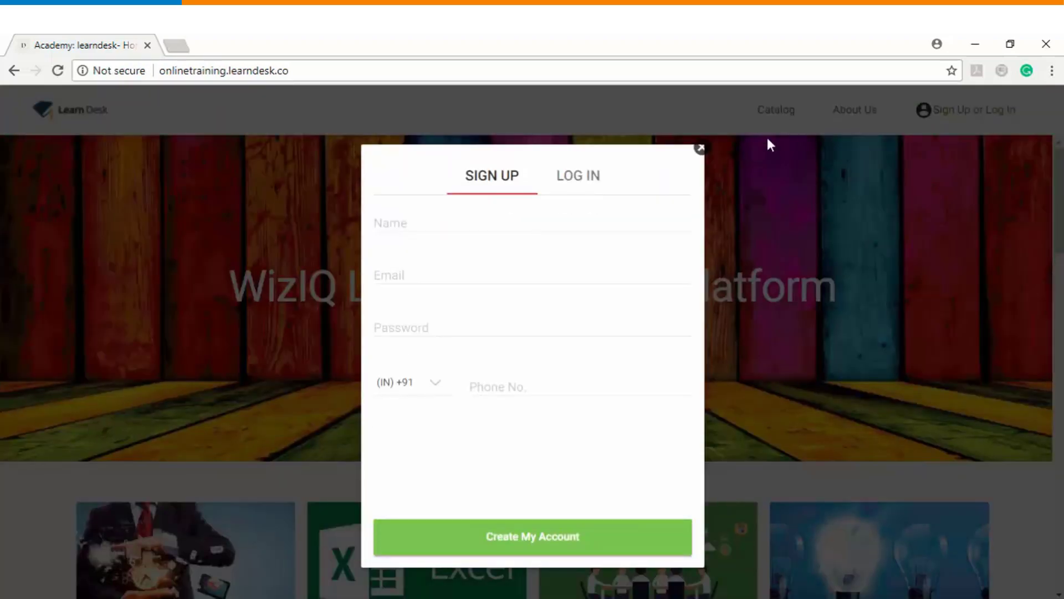
pyautogui.click(574, 186)
pyautogui.click(473, 296)
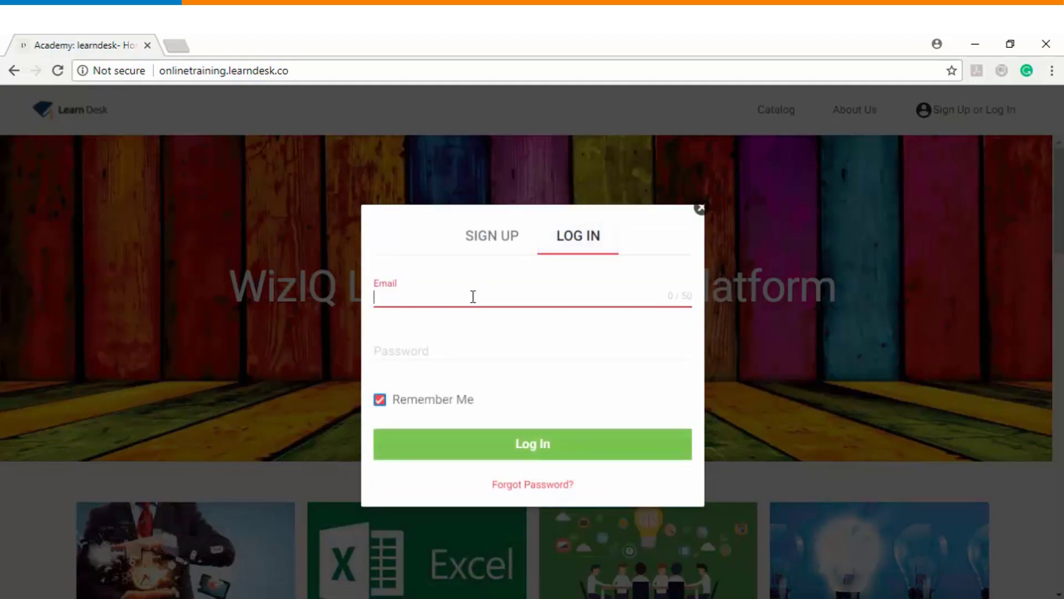
pyautogui.press('Down')
pyautogui.press('Return')
pyautogui.press('Tab')
# Step: Finish logging in with the account password and launch the WizIQ Virtual Classroom live class
pyautogui.write('•')
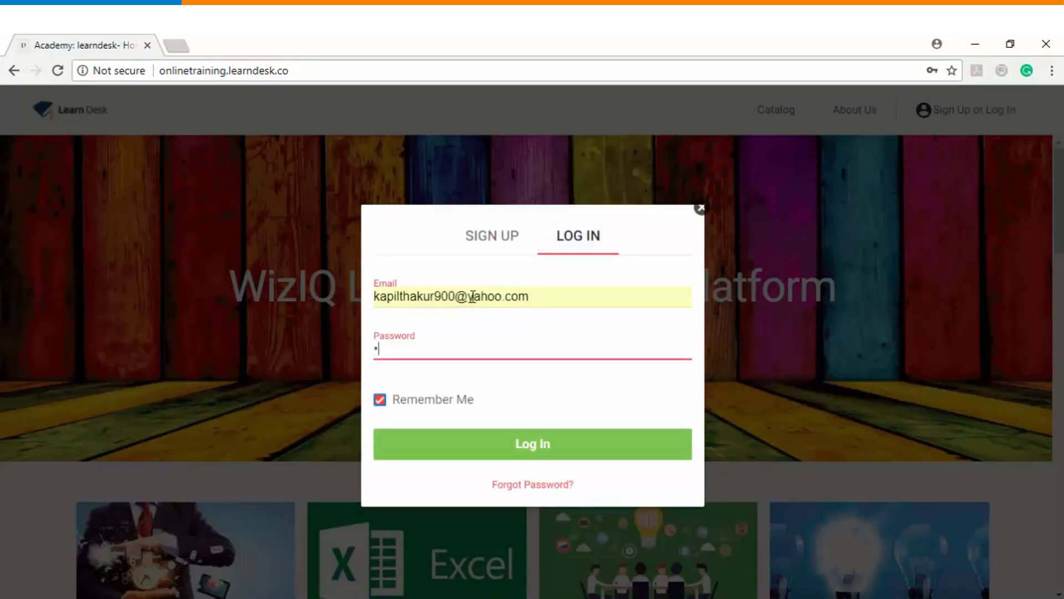
pyautogui.write('•••••••')
pyautogui.click(510, 444)
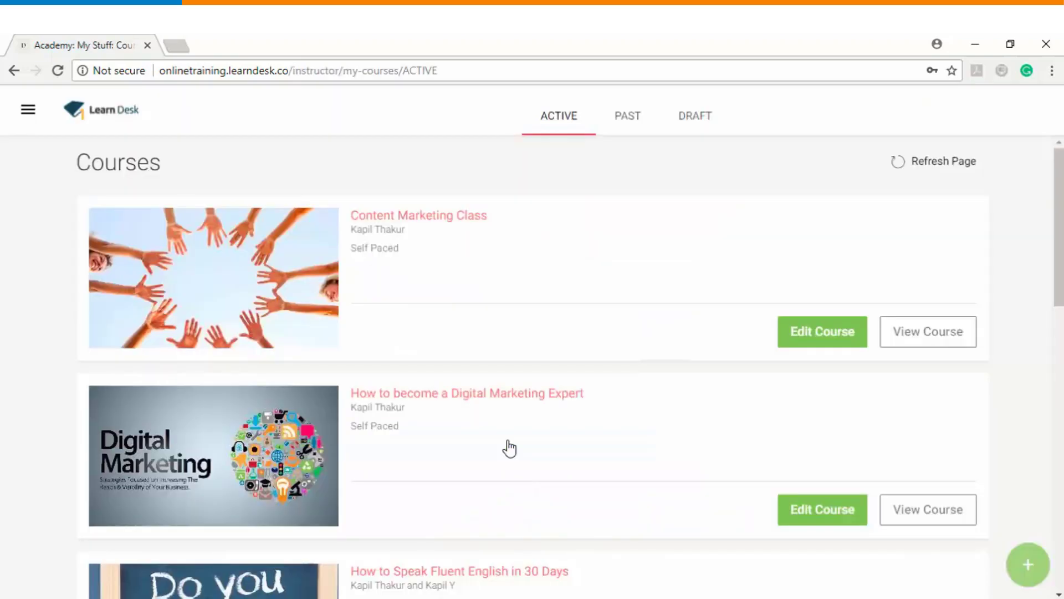
pyautogui.click(29, 114)
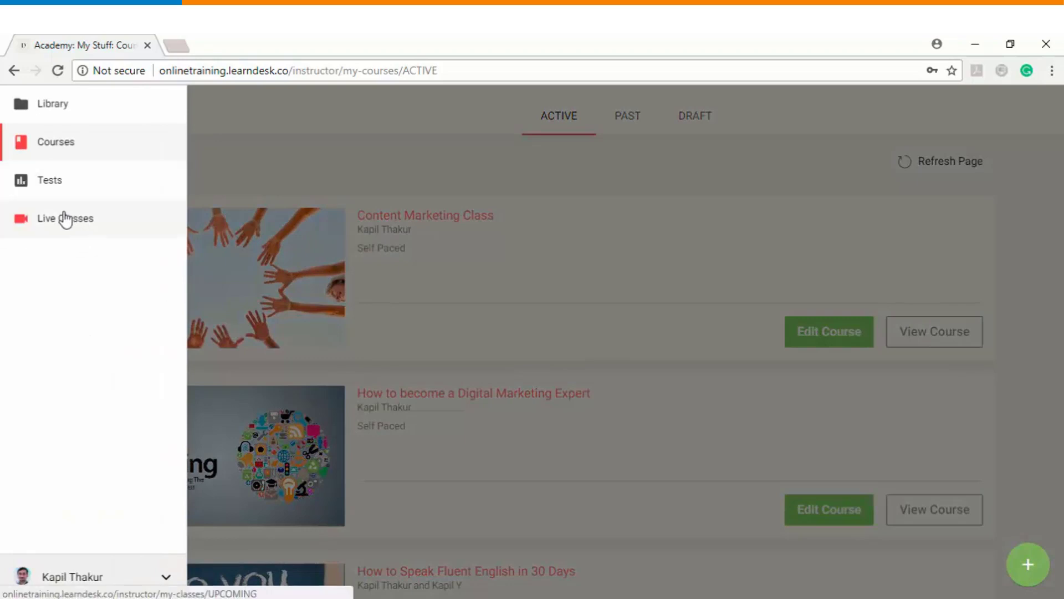
pyautogui.click(62, 217)
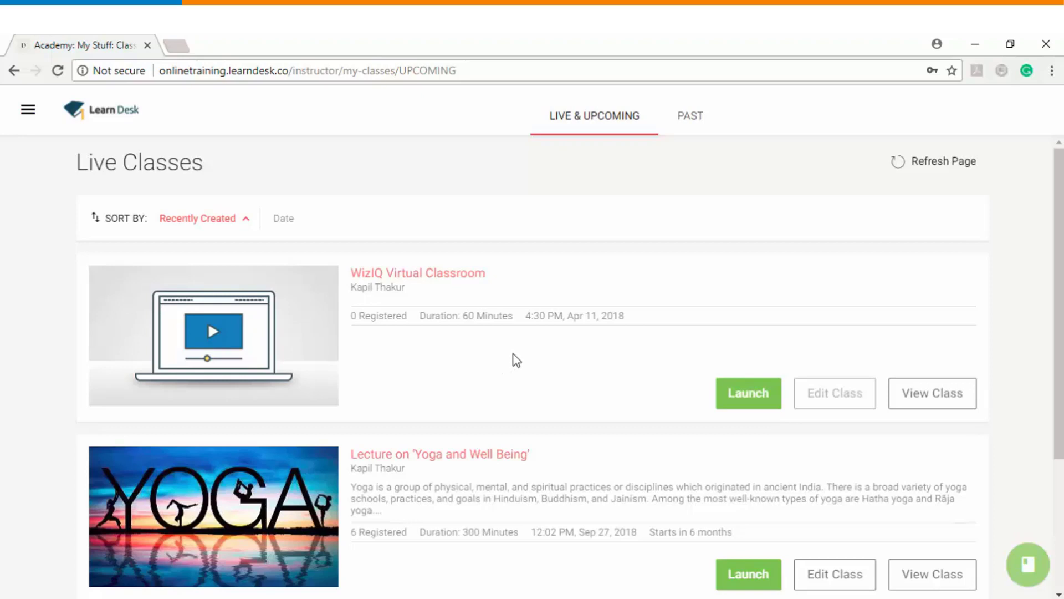
pyautogui.click(750, 394)
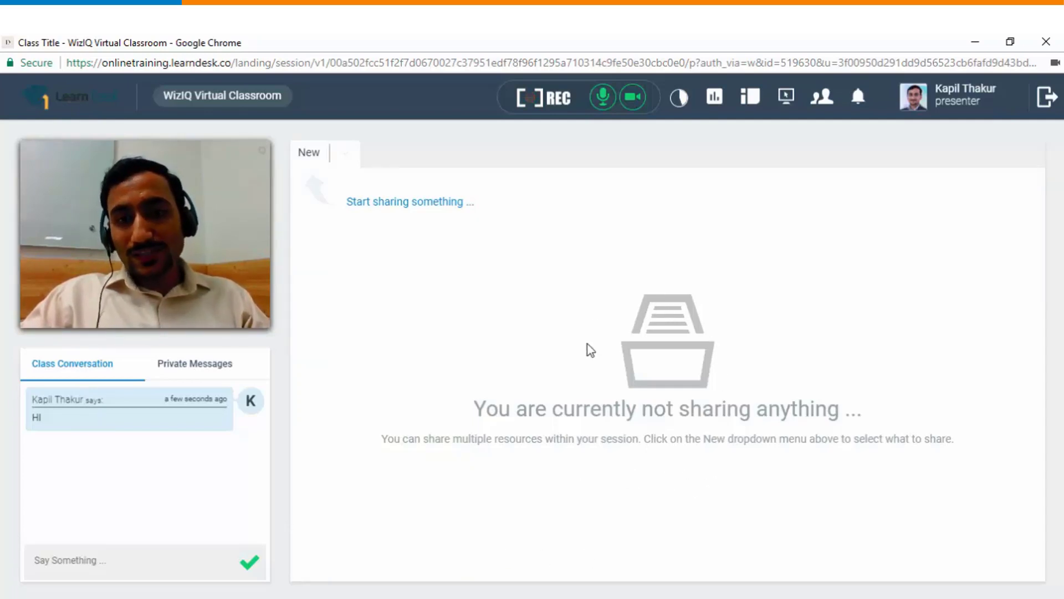
# Step: Keep the integrated camera and default microphone in the webcam settings and confirm with OK
pyautogui.click(263, 155)
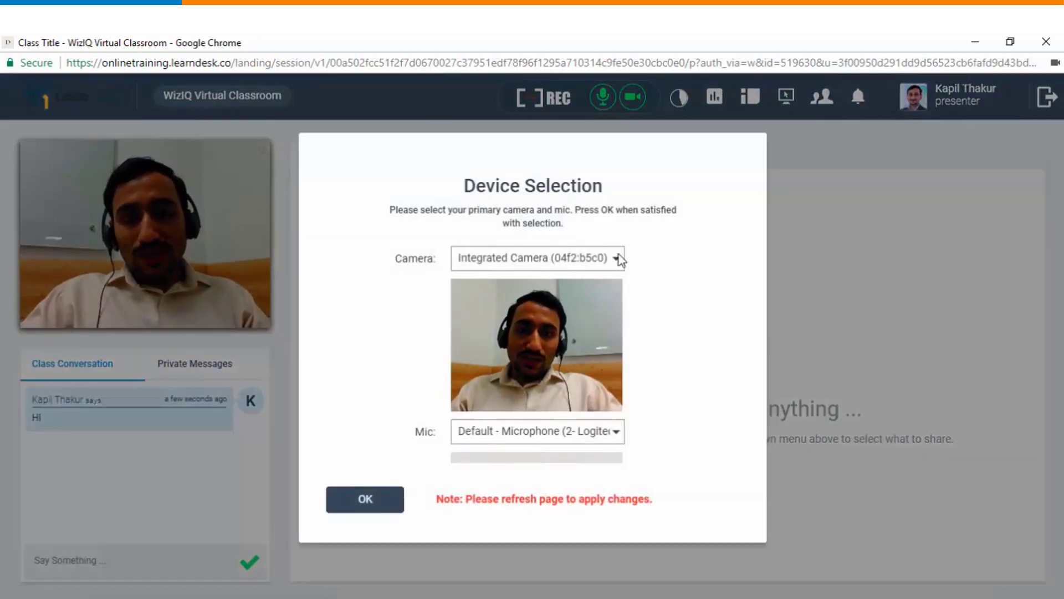
pyautogui.click(617, 260)
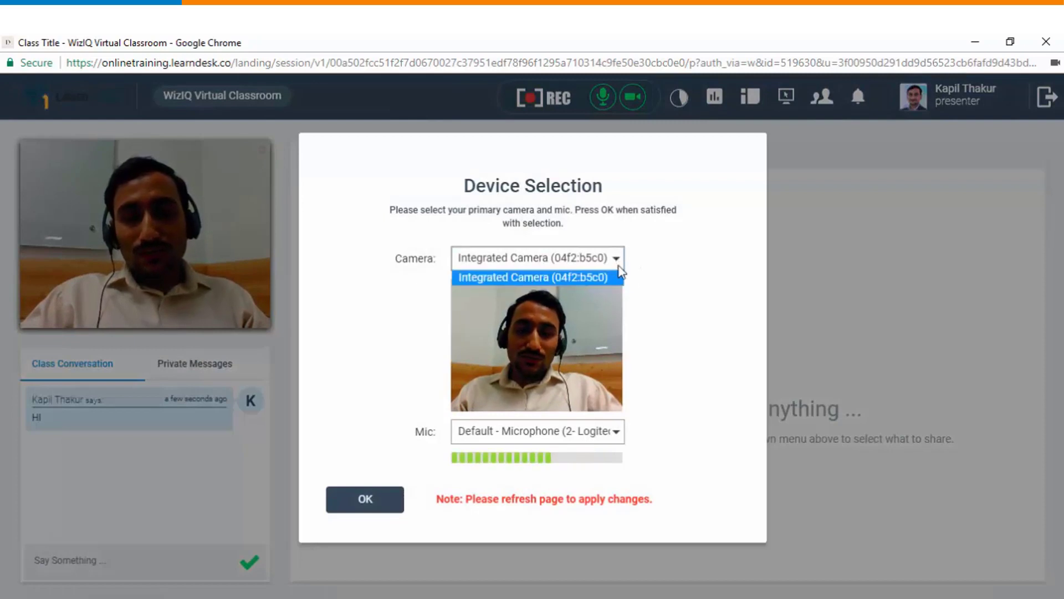
pyautogui.click(641, 304)
pyautogui.click(617, 434)
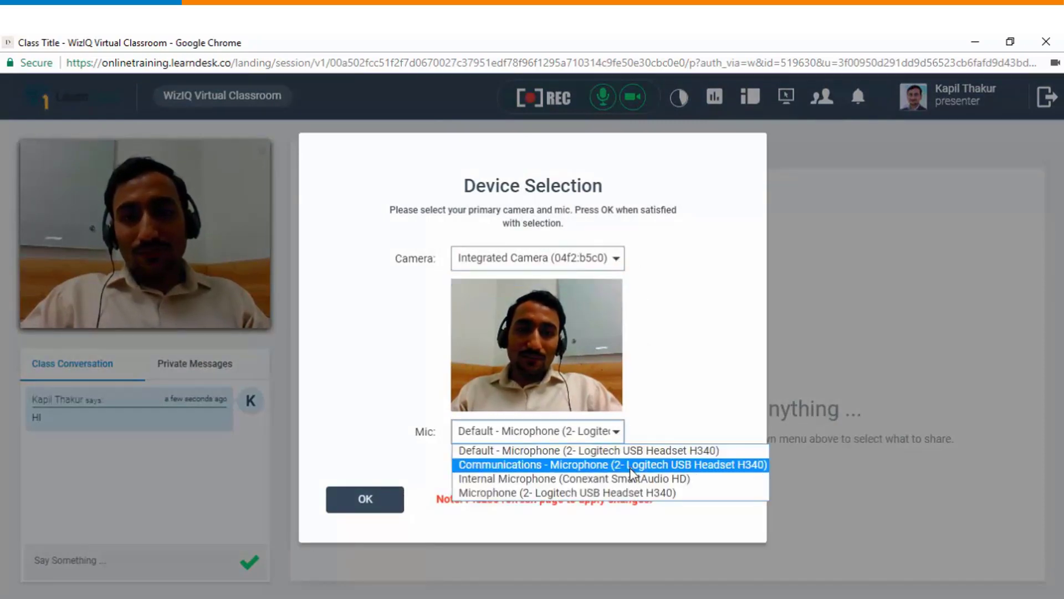
pyautogui.click(648, 428)
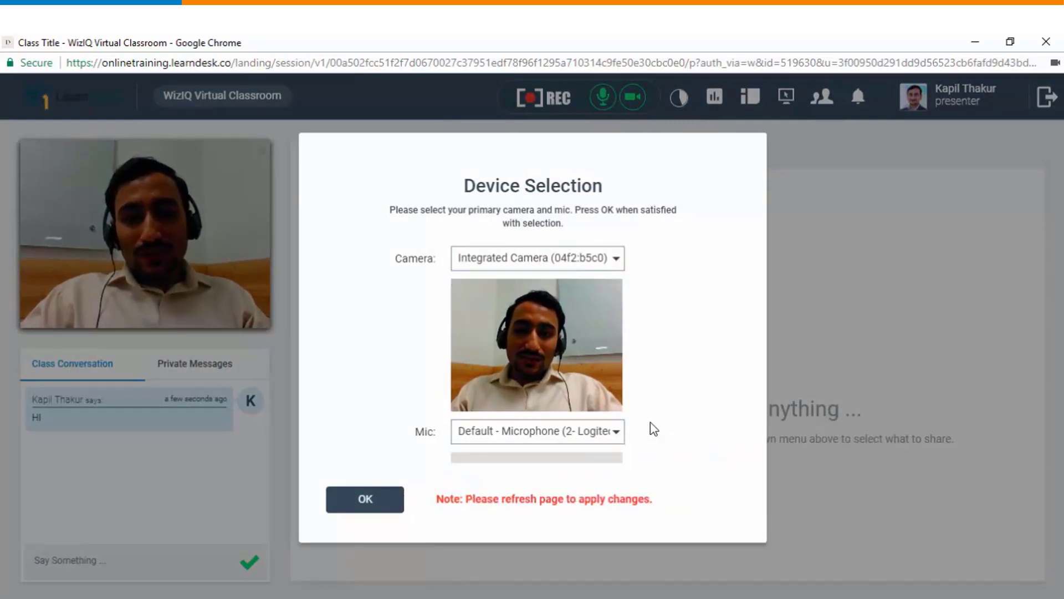
pyautogui.click(365, 500)
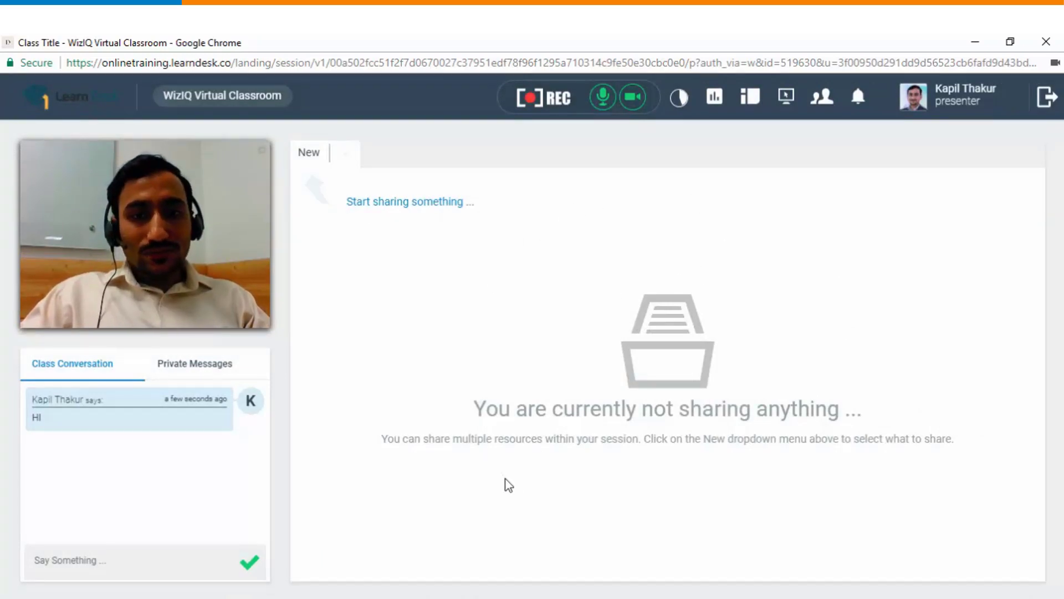
# Step: Share the polar bear cubs YouTube video by pasting its URL, then skip it to 0:04
pyautogui.click(346, 155)
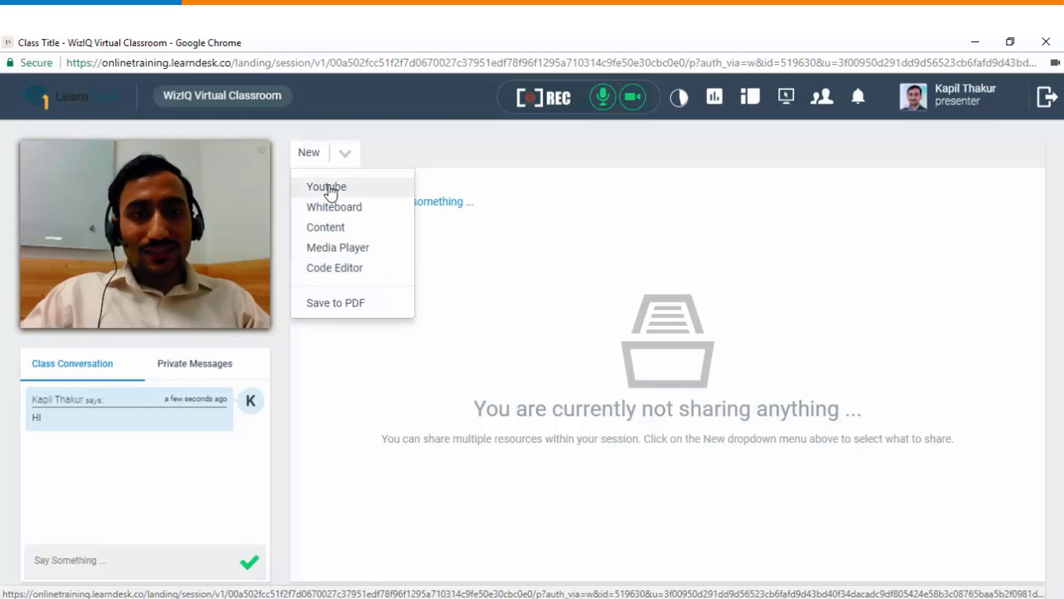
pyautogui.click(327, 188)
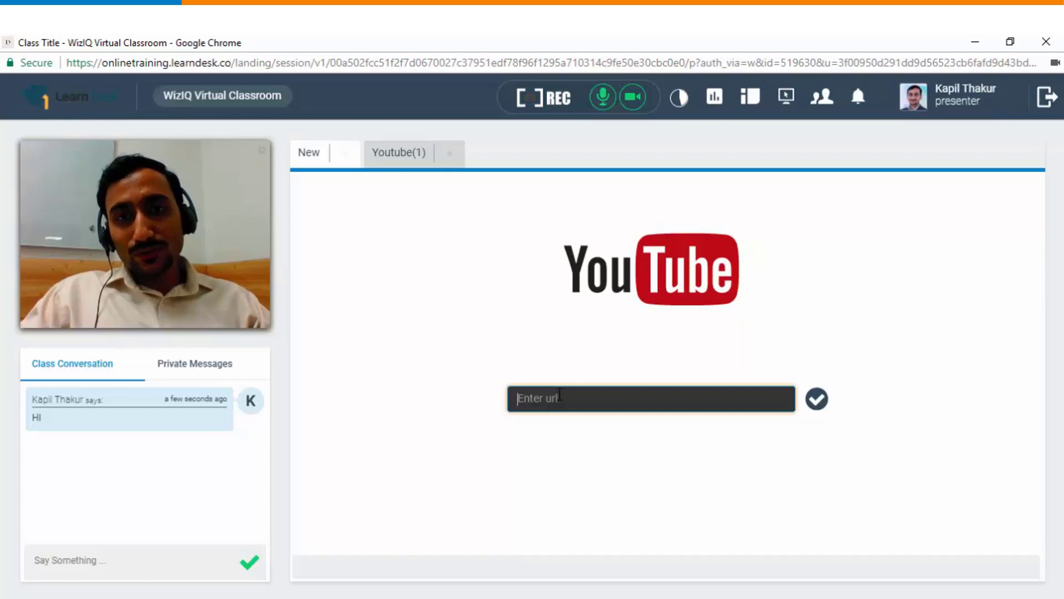
pyautogui.click(560, 395)
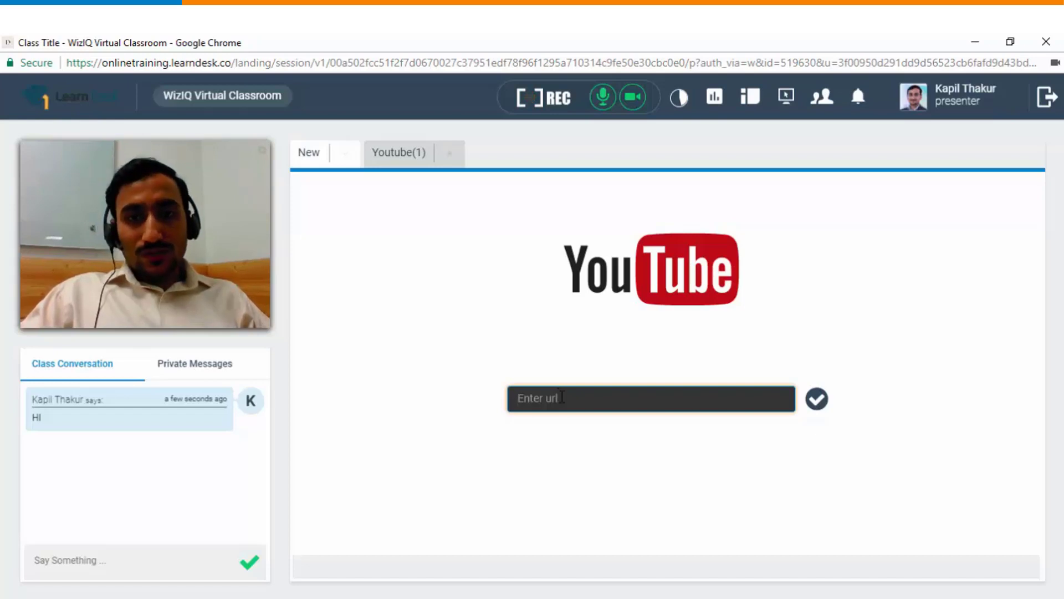
pyautogui.write('https://www.youtube.com/watch?v=N8JD_P2J24g')
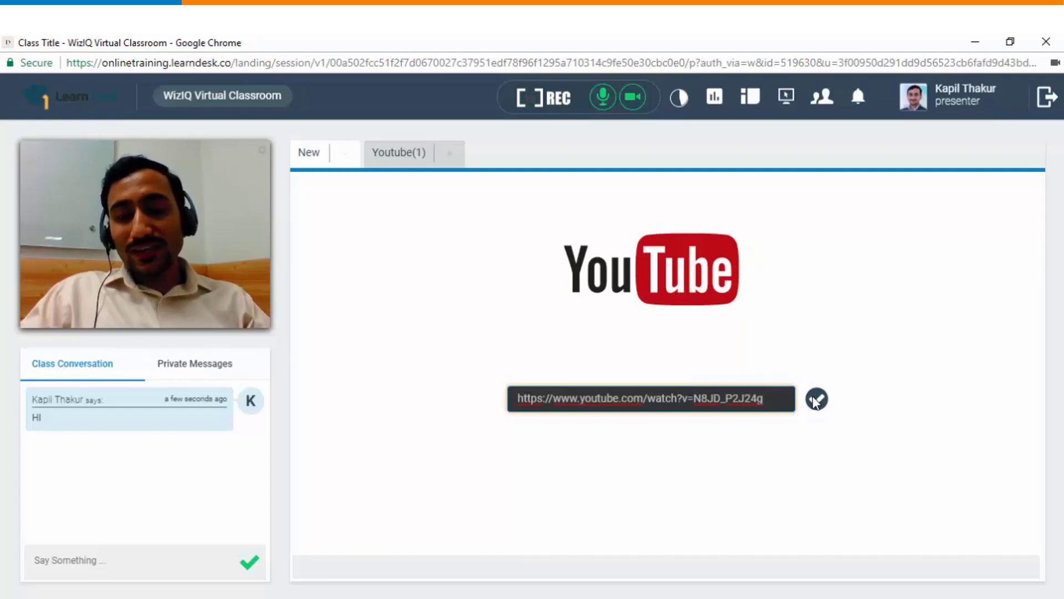
pyautogui.click(815, 400)
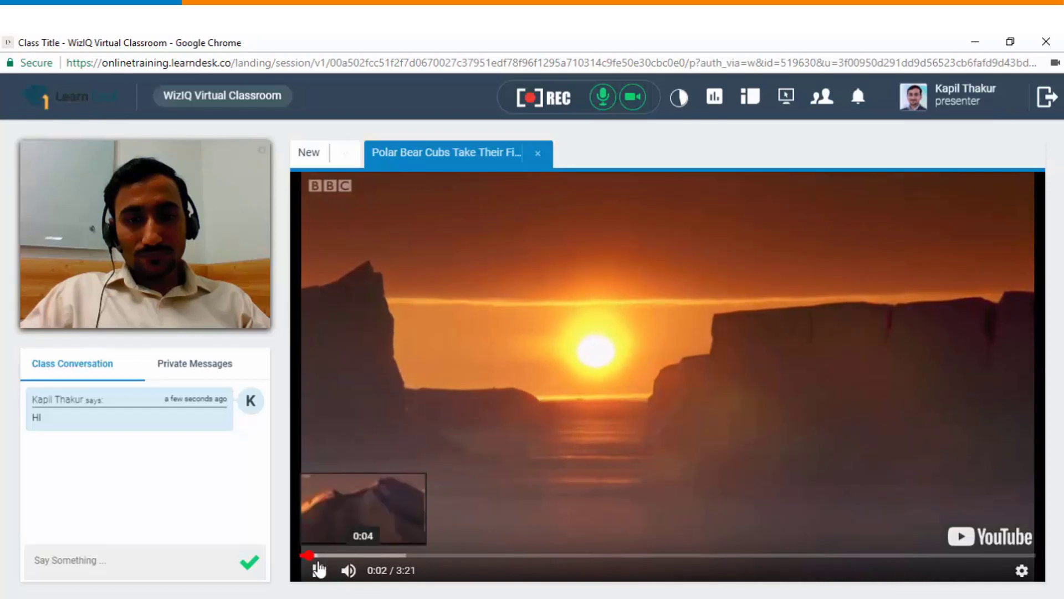
pyautogui.click(315, 554)
pyautogui.click(345, 154)
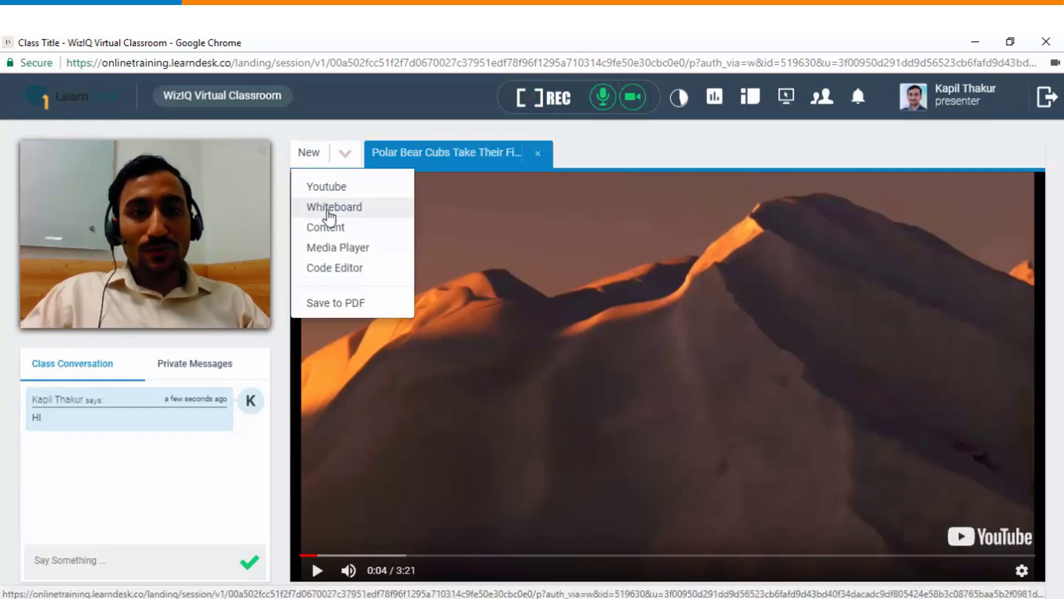
# Step: Open a new blank whiteboard and select the Highlighter brush
pyautogui.click(330, 209)
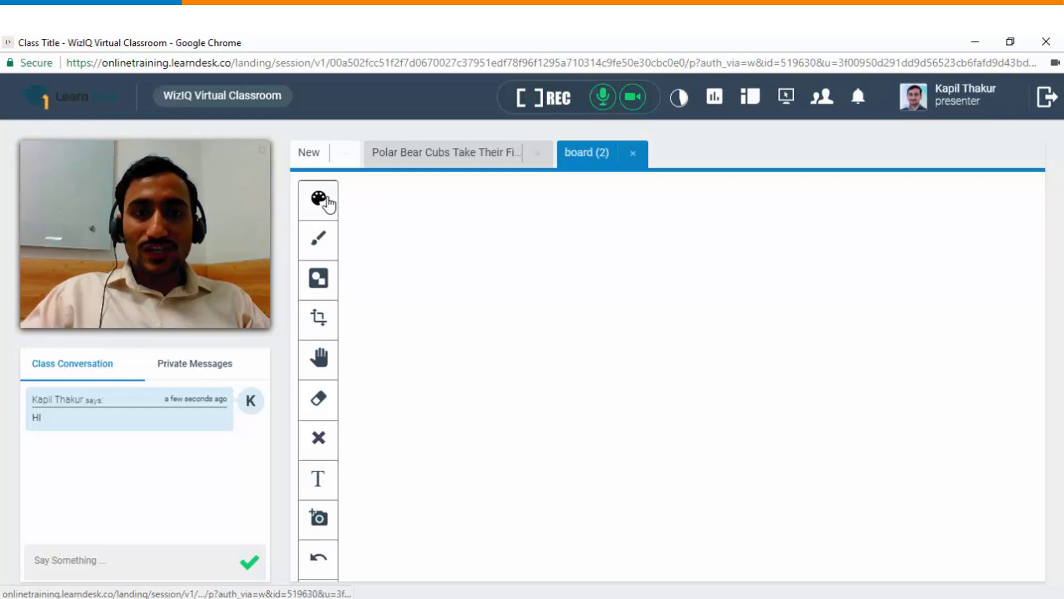
pyautogui.click(321, 200)
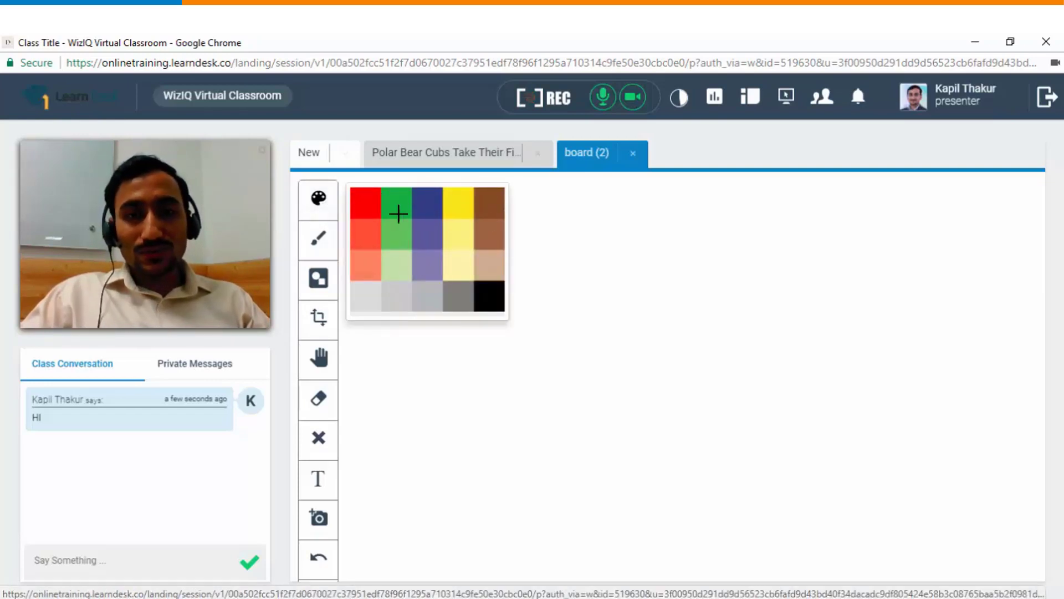
pyautogui.click(319, 241)
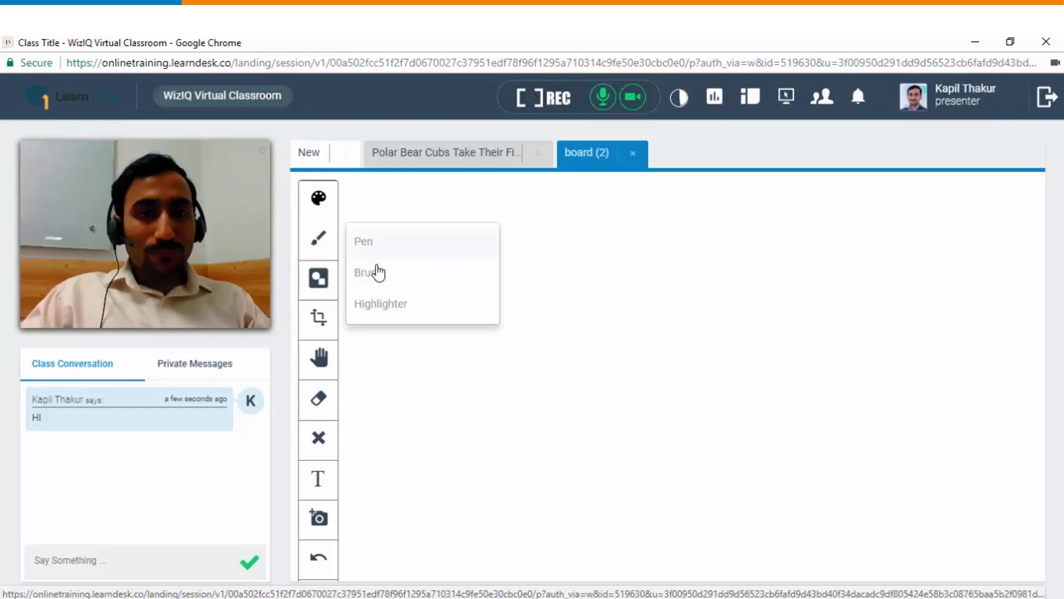
pyautogui.click(382, 305)
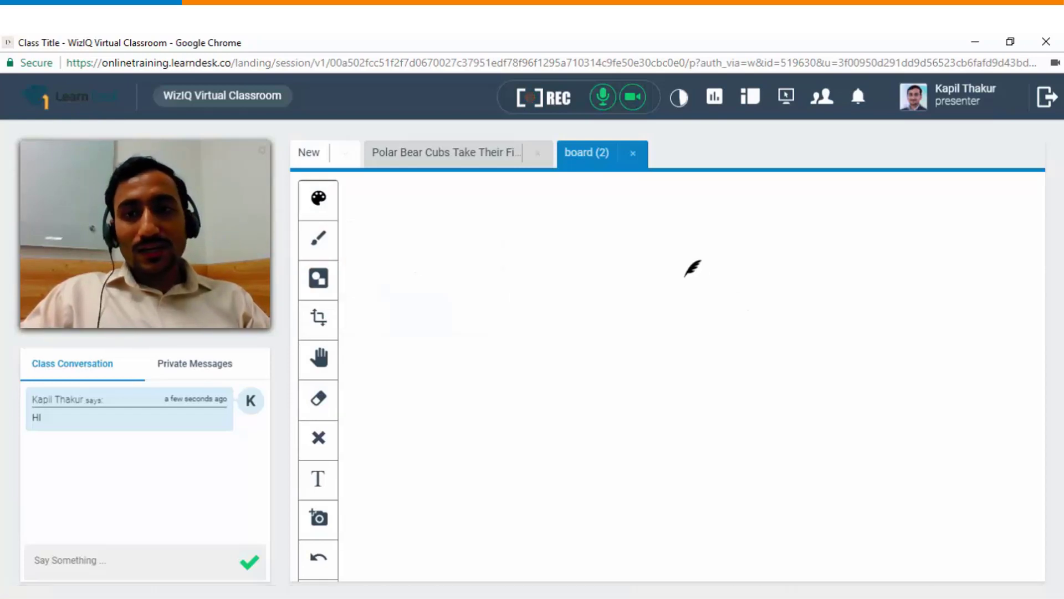
# Step: Draw a freehand circle with a rightward arrow from its centre and a vertical line upward
pyautogui.moveTo(685, 276)
pyautogui.mouseDown()
pyautogui.moveTo(594, 304)
pyautogui.moveTo(609, 399)
pyautogui.moveTo(725, 345)
pyautogui.moveTo(660, 275)
pyautogui.mouseUp()
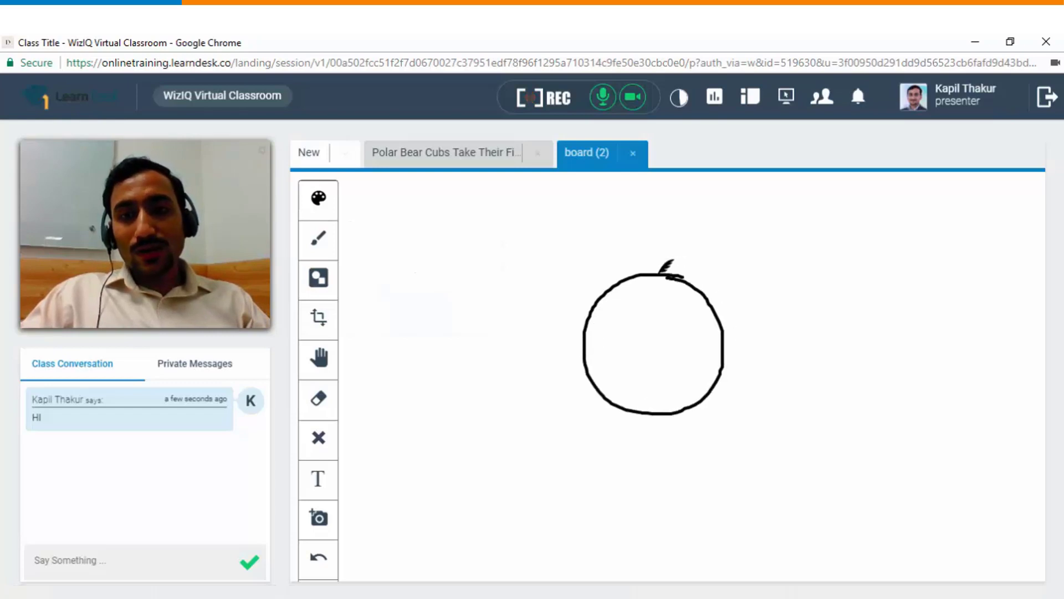
pyautogui.moveTo(641, 348)
pyautogui.mouseDown()
pyautogui.moveTo(757, 334)
pyautogui.moveTo(745, 353)
pyautogui.mouseUp()
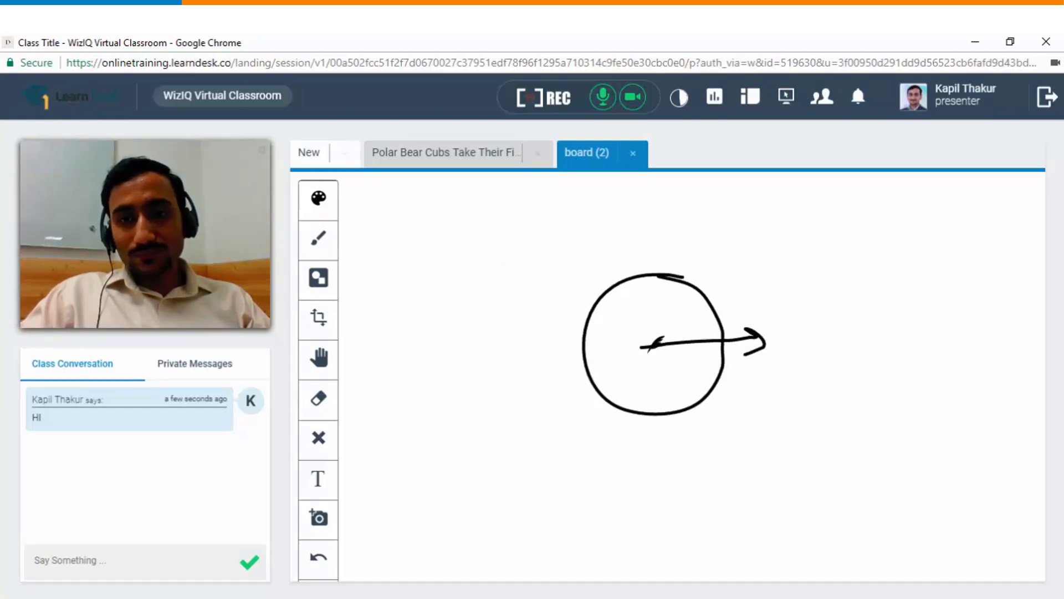
pyautogui.moveTo(646, 352)
pyautogui.mouseDown()
pyautogui.moveTo(642, 227)
pyautogui.moveTo(624, 235)
pyautogui.mouseUp()
# Step: Mark the angle with an arc and θ, then browse the Smileys and Block Arrows shapes
pyautogui.moveTo(647, 325); pyautogui.dragTo(674, 341)
pyautogui.moveTo(693, 291); pyautogui.dragTo(688, 327)
pyautogui.click(318, 277)
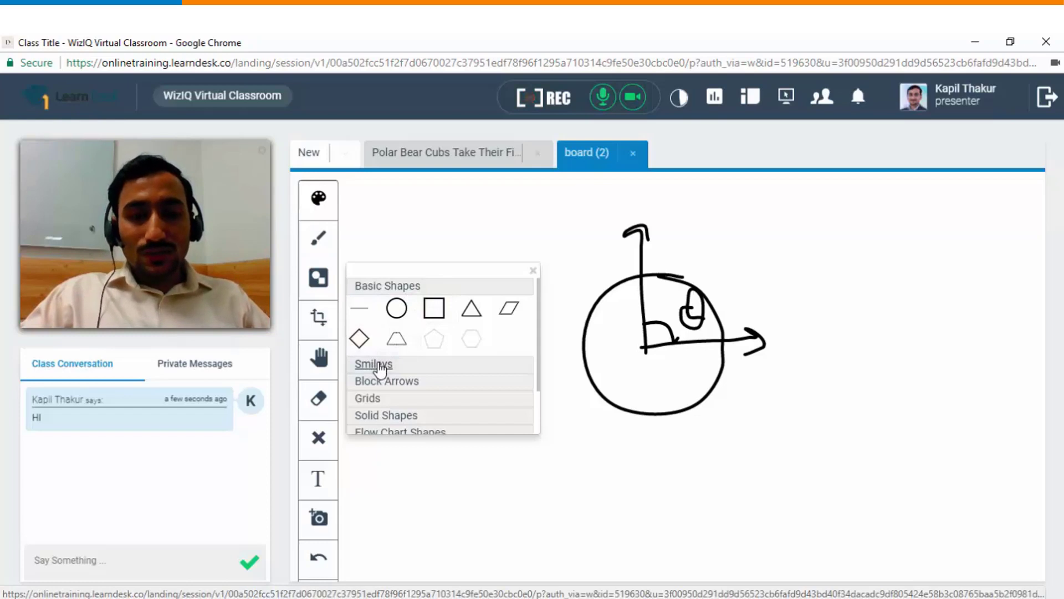
pyautogui.click(378, 365)
pyautogui.click(377, 302)
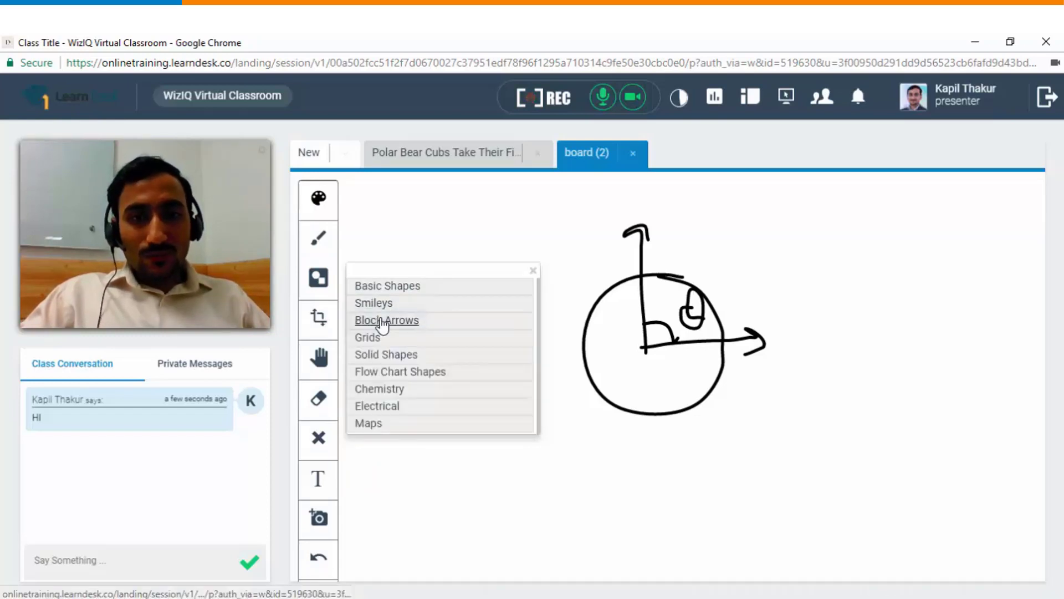
pyautogui.click(383, 319)
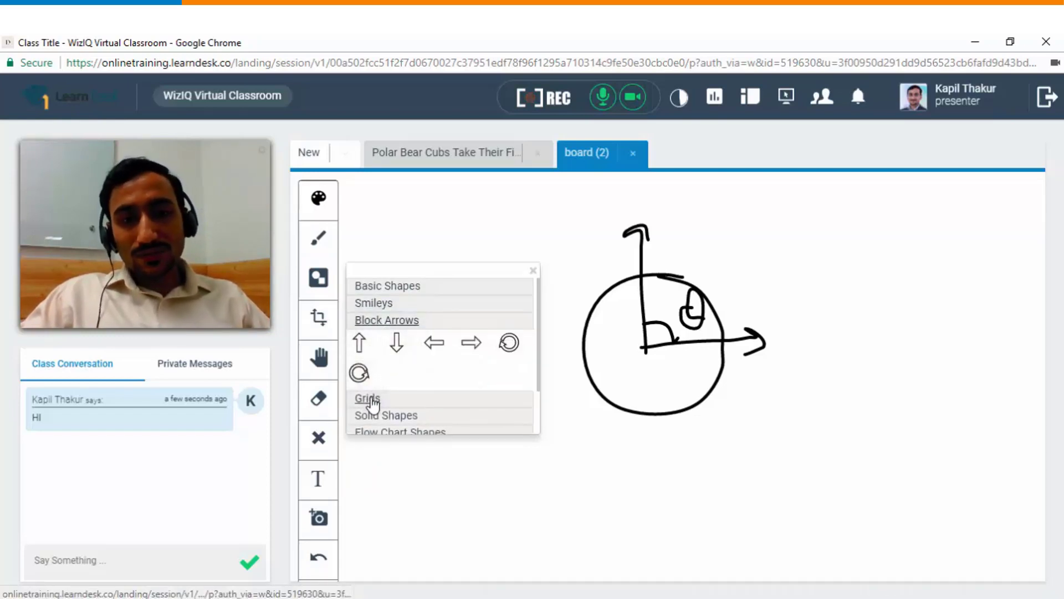
# Step: Expand the Grids, Solid Shapes, Flow Chart, Chemistry, Electrical and Maps categories, then place a grey cylinder
pyautogui.click(371, 403)
pyautogui.click(386, 414)
pyautogui.click(388, 404)
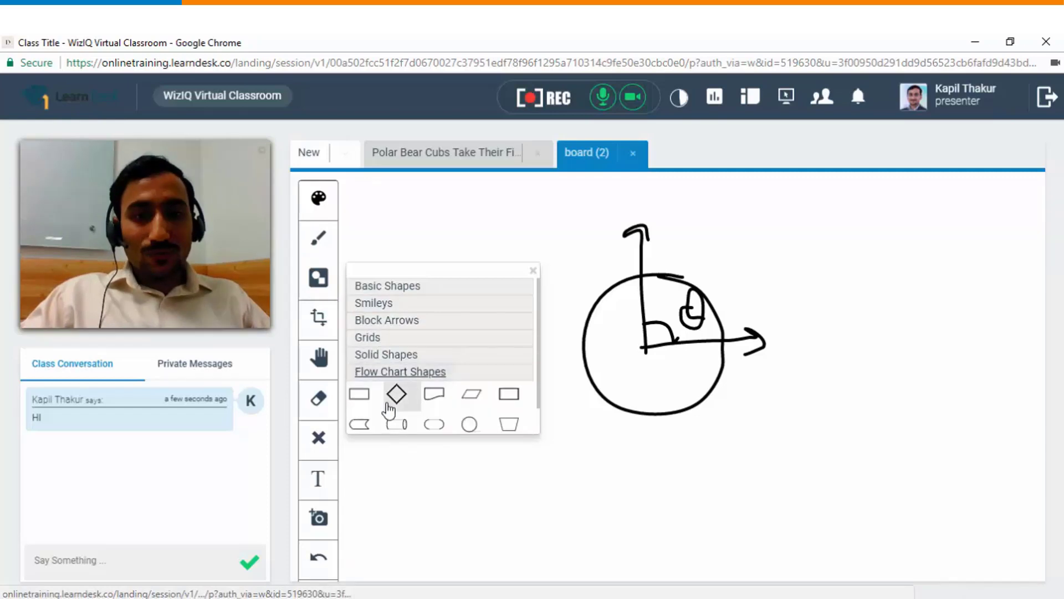
pyautogui.scroll(-1, 391, 394)
pyautogui.click(391, 389)
pyautogui.click(394, 413)
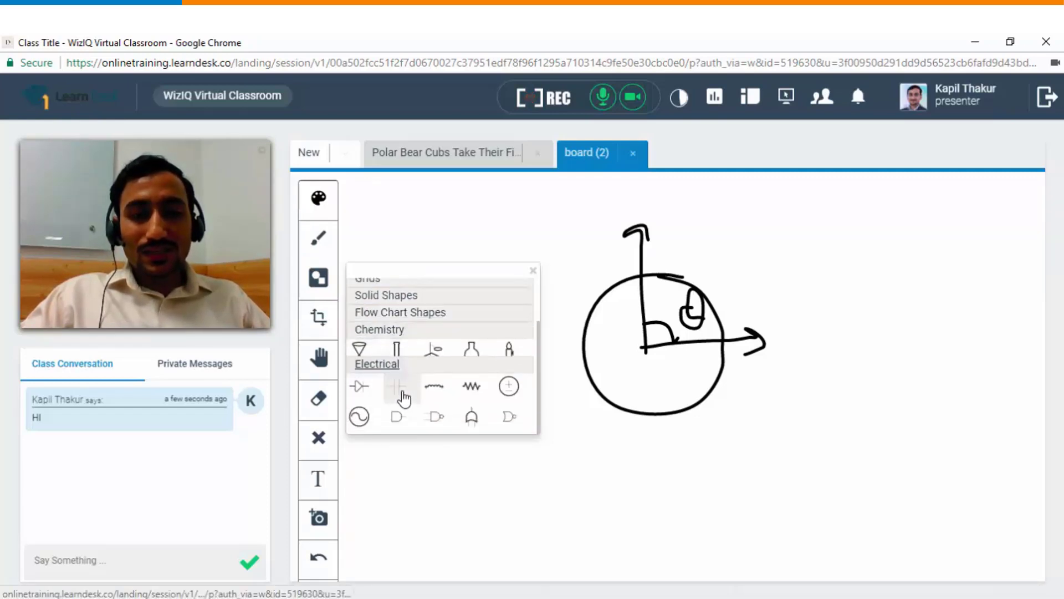
pyautogui.click(363, 427)
pyautogui.scroll(1, 363, 433)
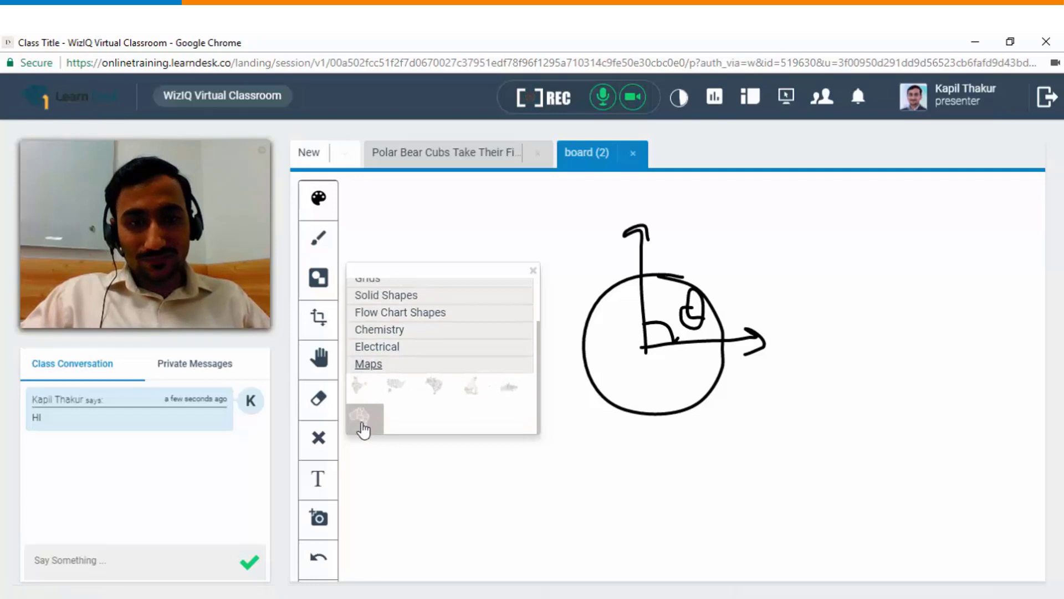
pyautogui.click(361, 420)
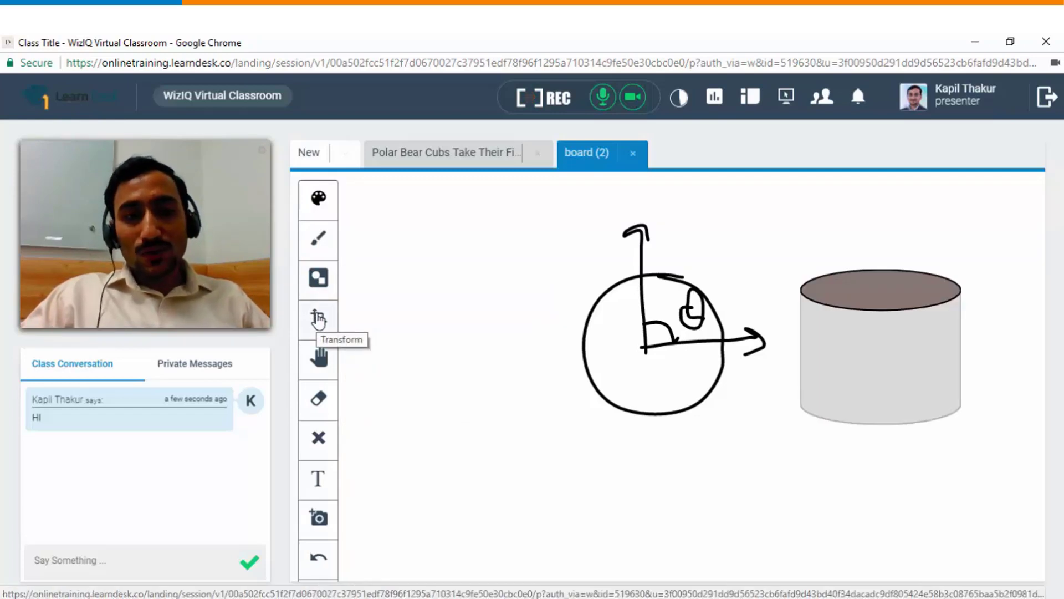
# Step: Move the cylinder left of the circle, rotate it a quarter turn and enlarge it
pyautogui.click(318, 319)
pyautogui.click(887, 340)
pyautogui.moveTo(886, 339); pyautogui.dragTo(506, 331)
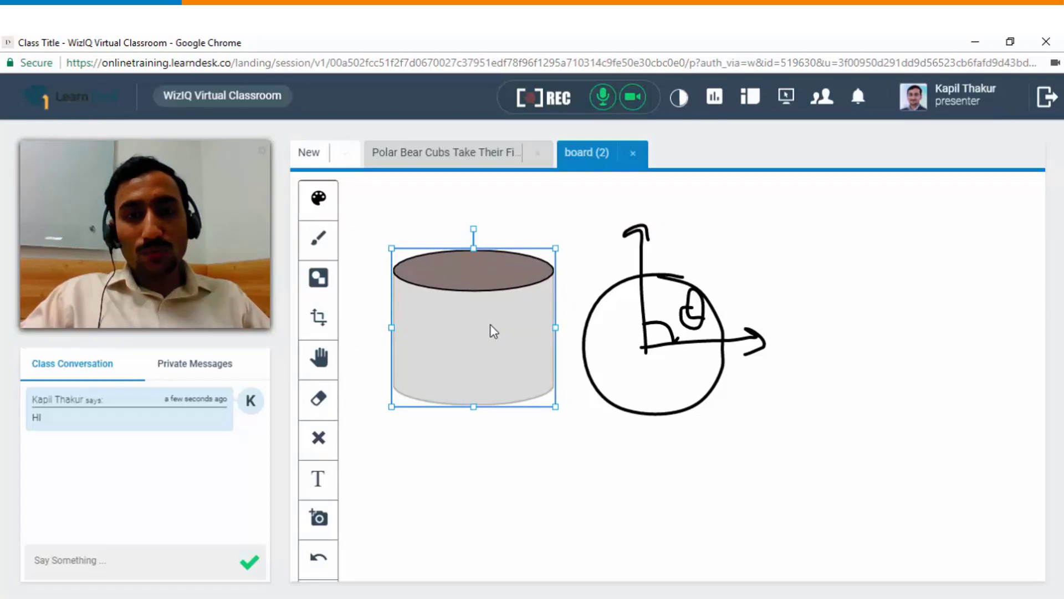
pyautogui.moveTo(474, 228); pyautogui.dragTo(539, 315)
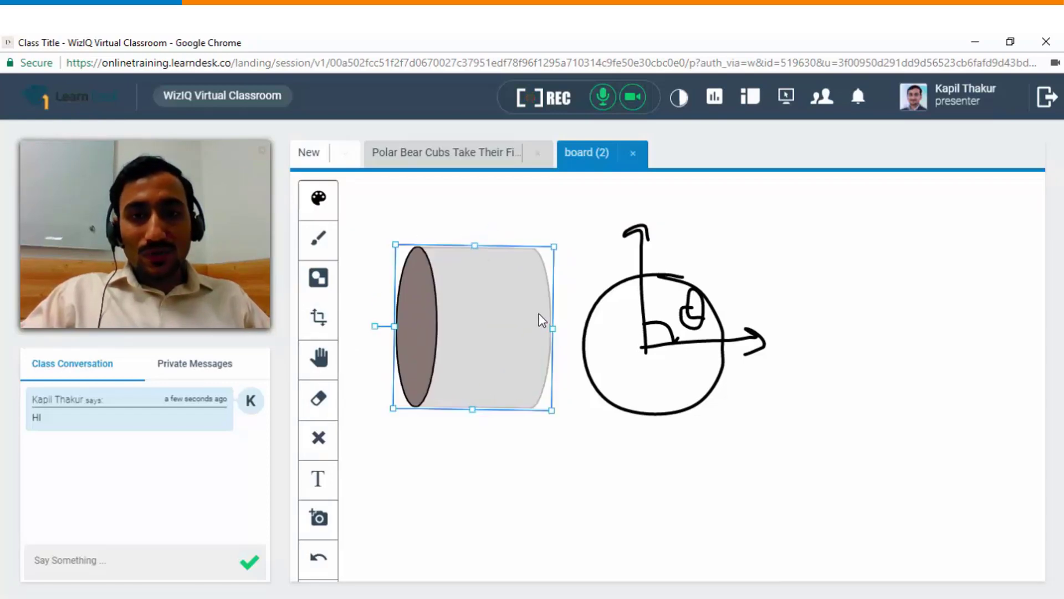
pyautogui.moveTo(555, 247); pyautogui.dragTo(586, 231)
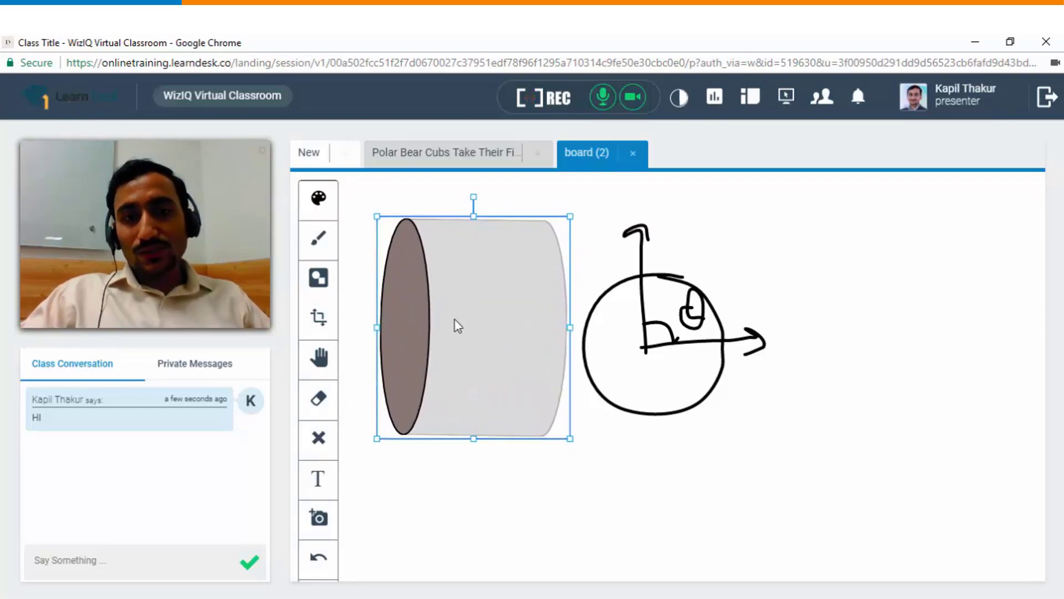
# Step: Pan the whiteboard and delete both parts of the cylinder with the Delete tool
pyautogui.click(320, 358)
pyautogui.moveTo(599, 472); pyautogui.dragTo(610, 329)
pyautogui.moveTo(614, 438)
pyautogui.mouseDown()
pyautogui.moveTo(606, 364)
pyautogui.moveTo(637, 273)
pyautogui.moveTo(629, 380)
pyautogui.moveTo(615, 377)
pyautogui.mouseUp()
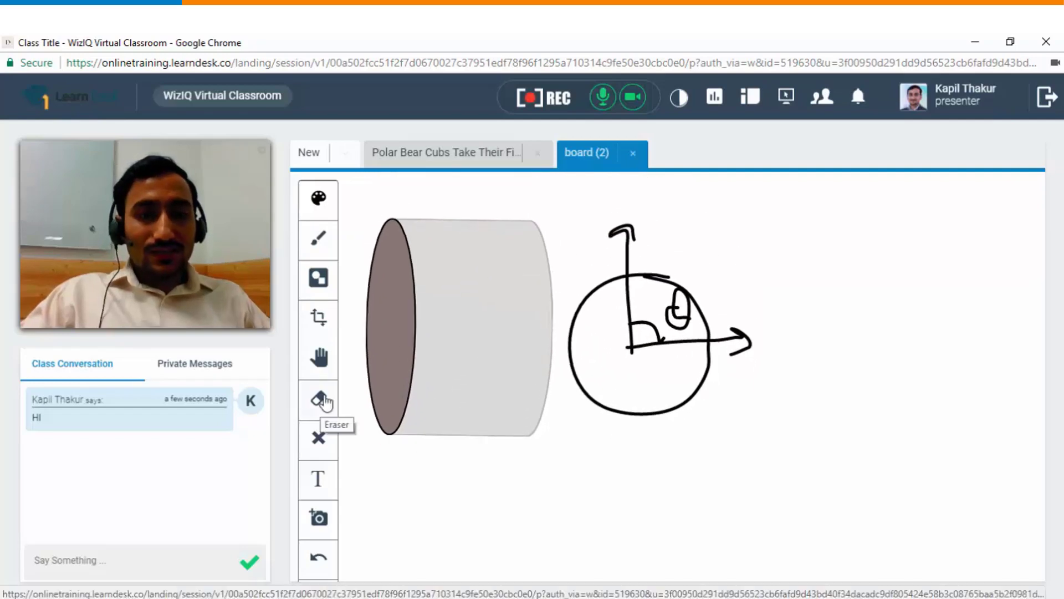
pyautogui.click(324, 439)
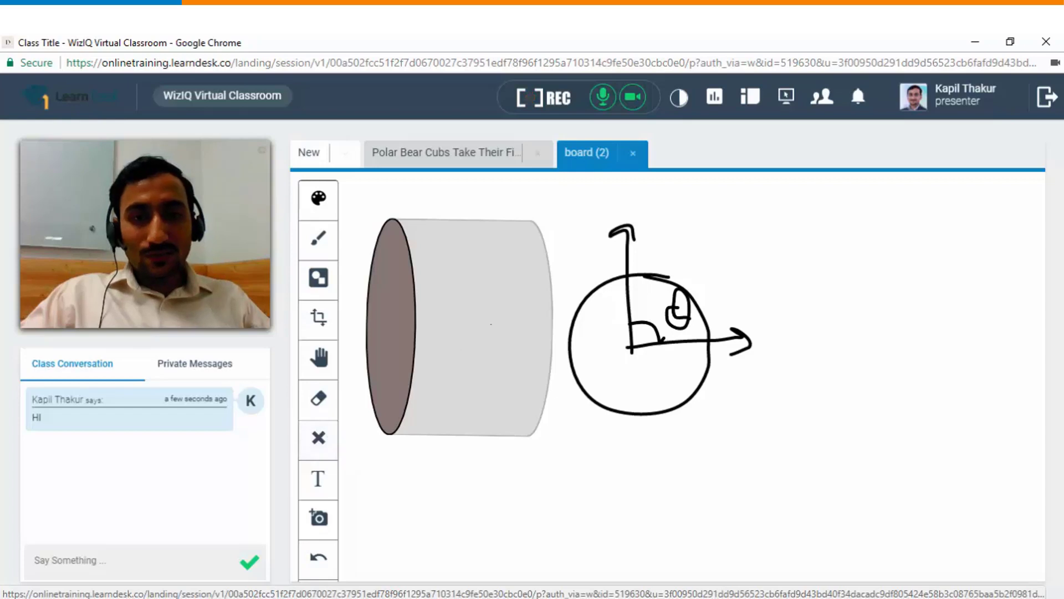
pyautogui.click(400, 317)
pyautogui.click(400, 317)
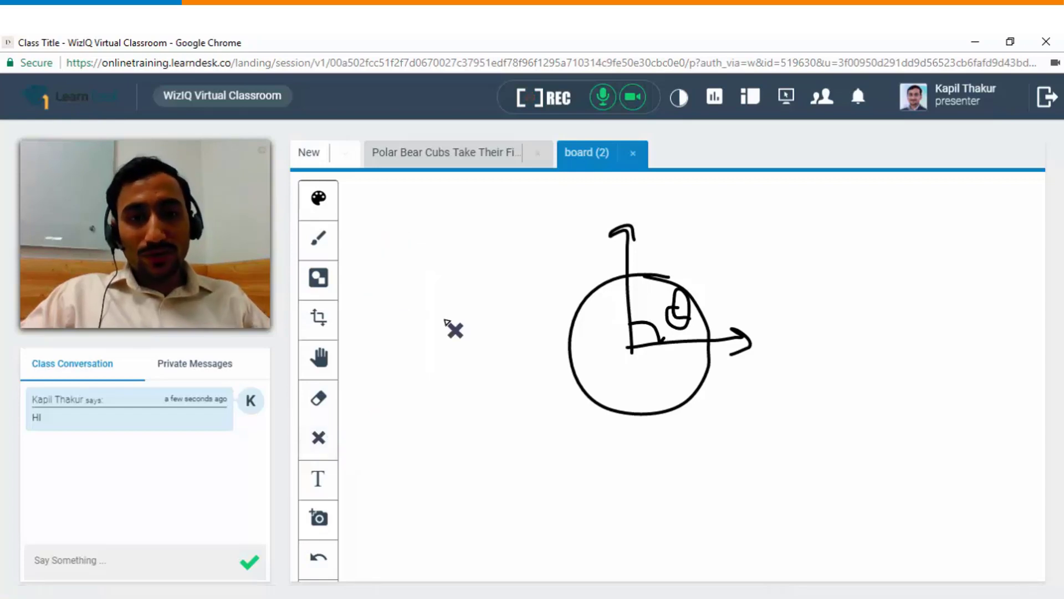
pyautogui.click(318, 478)
# Step: Write 'Welcome to the online session' in a text box below the circle drawing
pyautogui.click(442, 345)
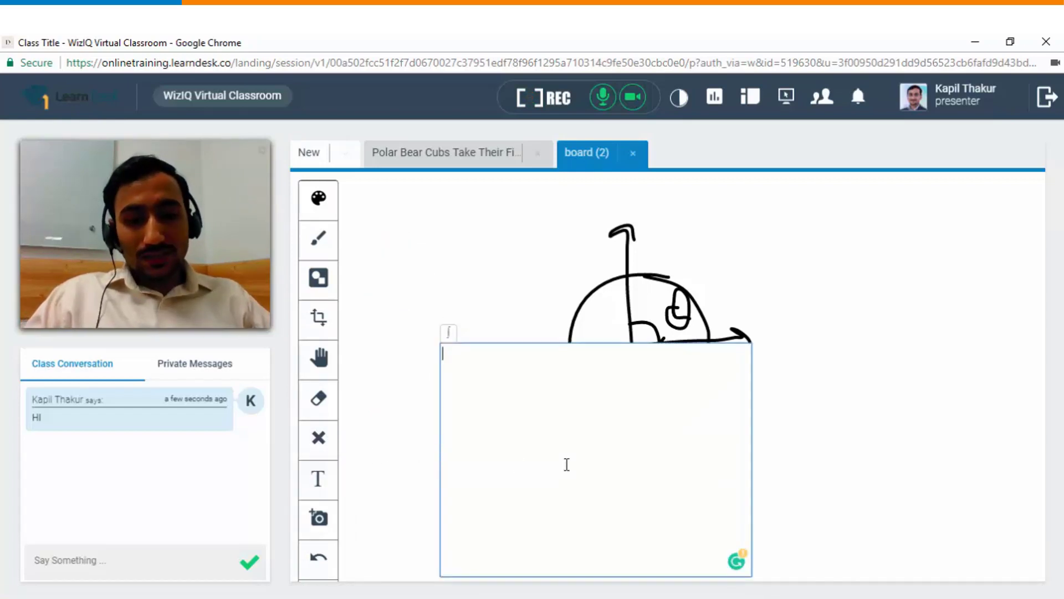
pyautogui.write('Welcome to the online session')
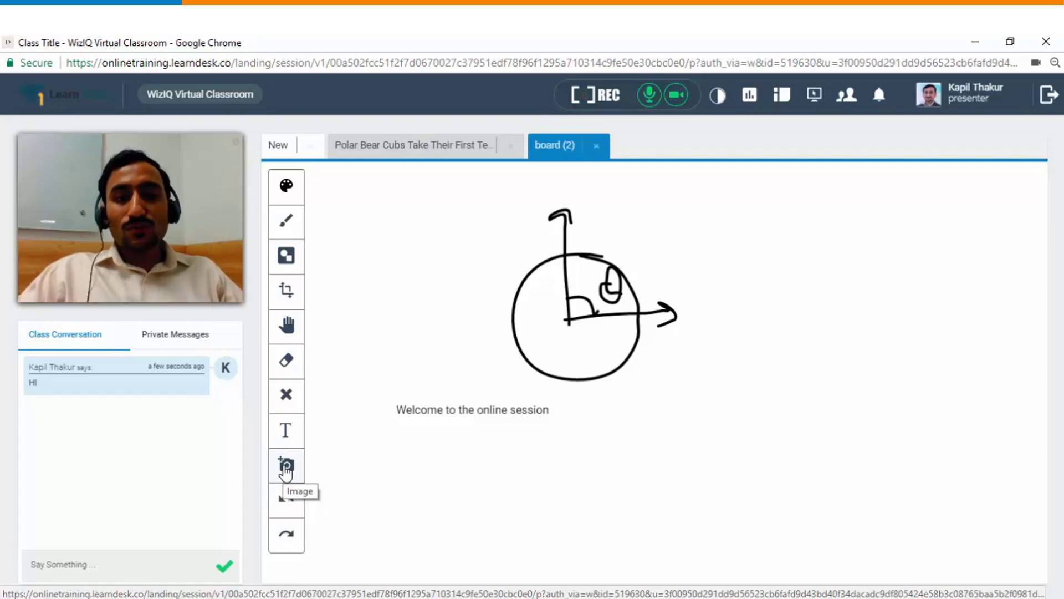
# Step: Insert the NEXTGen LAUNCH image and enlarge it to fill most of the board
pyautogui.click(286, 465)
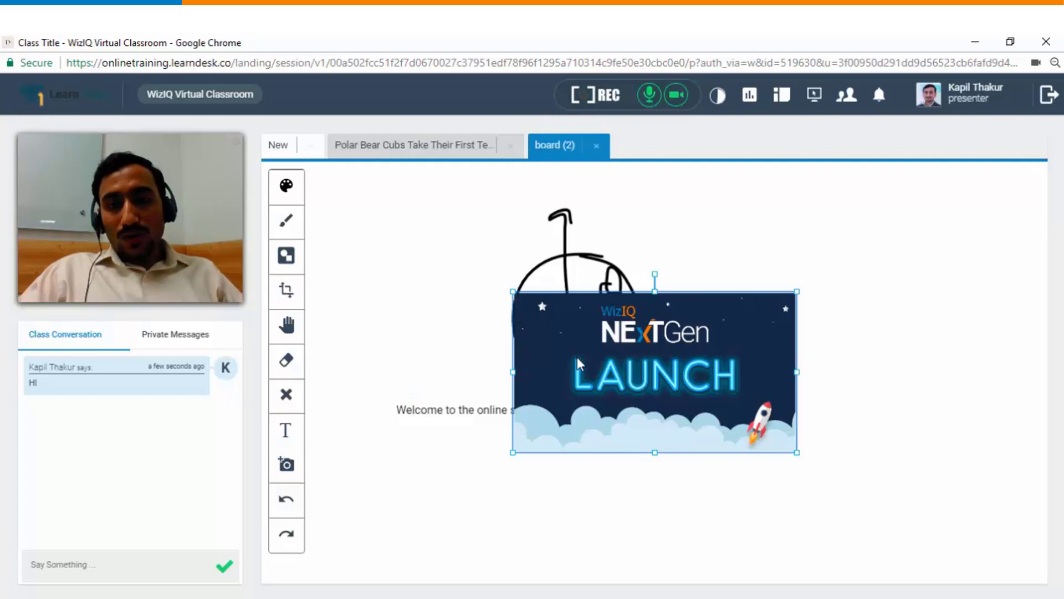
pyautogui.click(513, 294)
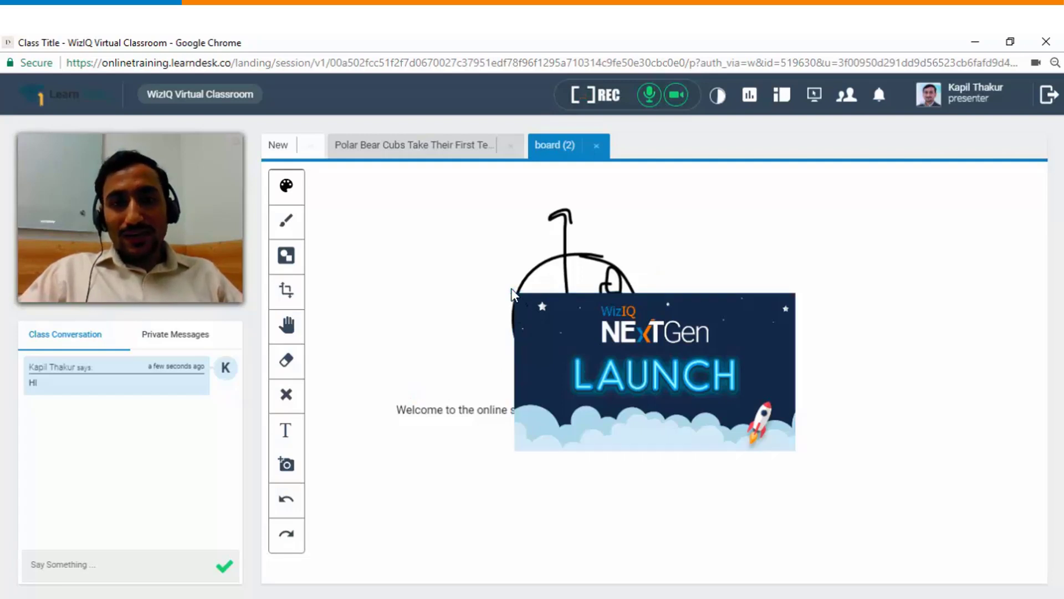
pyautogui.click(513, 294)
pyautogui.moveTo(514, 294)
pyautogui.mouseDown()
pyautogui.moveTo(404, 240)
pyautogui.moveTo(354, 230)
pyautogui.mouseUp()
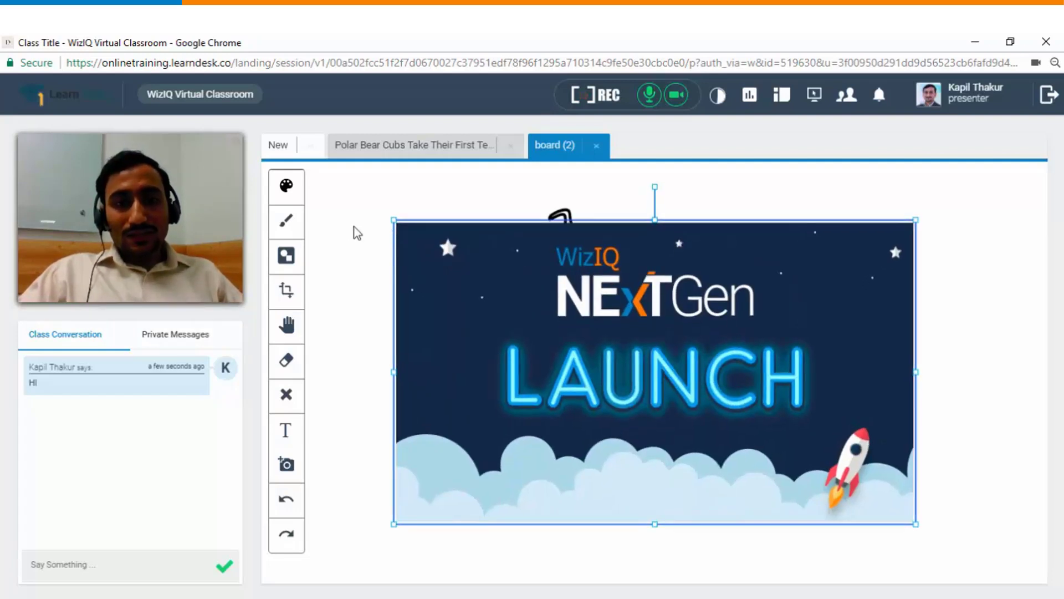
# Step: Tick the WizIQ logo and the word LAUNCH with a red brush
pyautogui.click(288, 223)
pyautogui.click(335, 247)
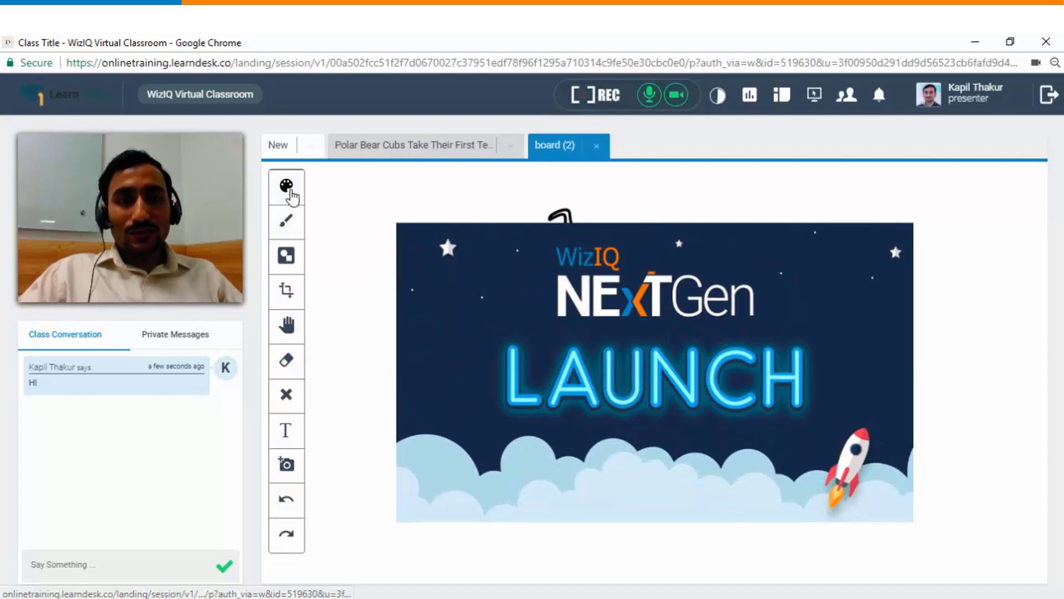
pyautogui.click(286, 185)
pyautogui.click(332, 201)
pyautogui.moveTo(536, 266)
pyautogui.mouseDown()
pyautogui.moveTo(560, 277)
pyautogui.moveTo(601, 252)
pyautogui.mouseUp()
pyautogui.moveTo(489, 367)
pyautogui.mouseDown()
pyautogui.moveTo(506, 386)
pyautogui.moveTo(556, 353)
pyautogui.mouseUp()
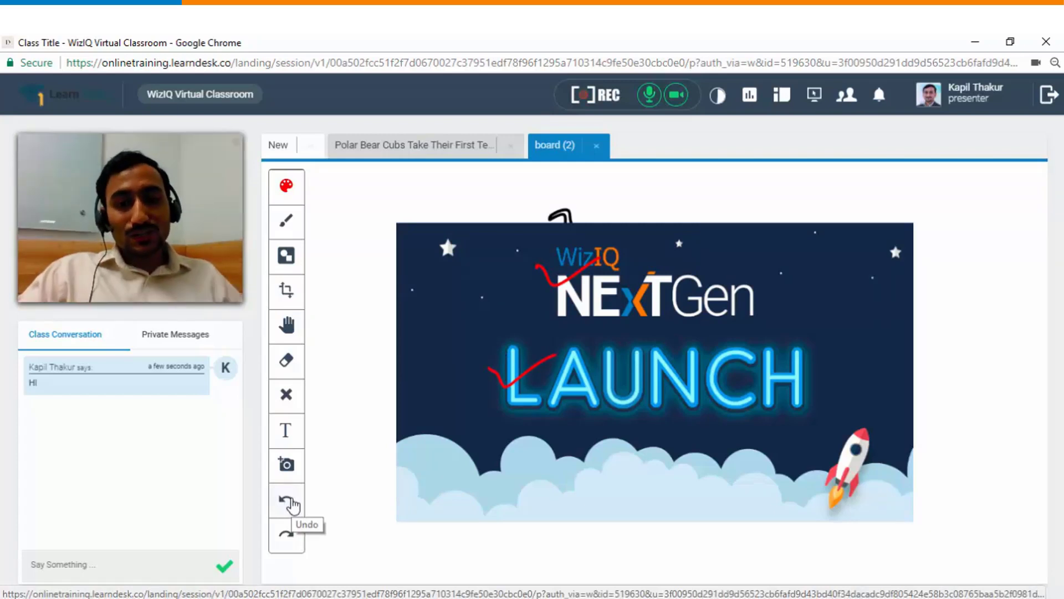
# Step: Undo both red ticks, then redo the tick on WizIQ
pyautogui.click(290, 503)
pyautogui.click(289, 503)
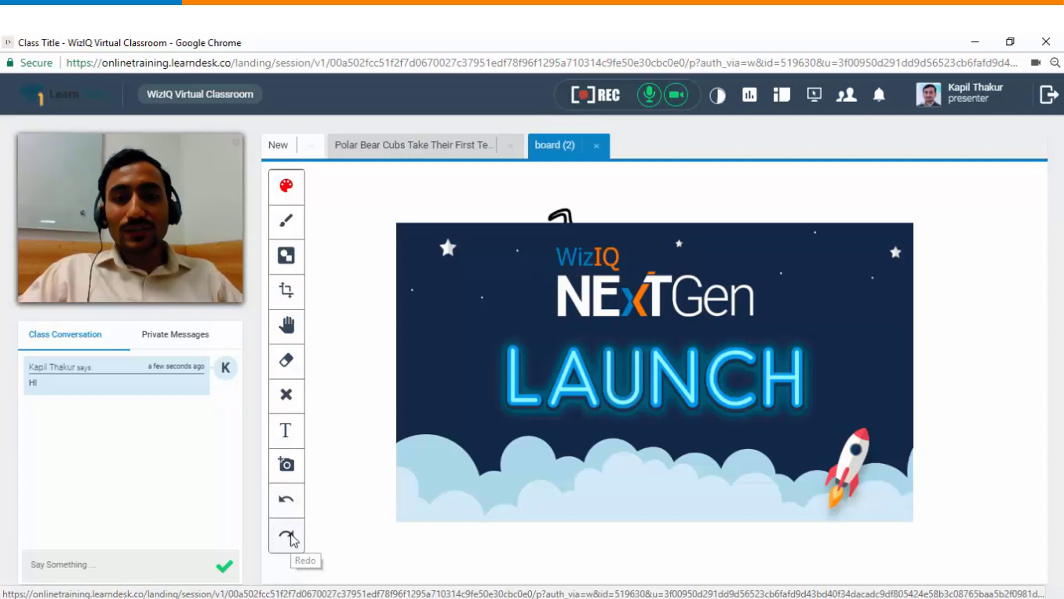
pyautogui.click(287, 536)
# Step: Open a new content tab and share the WizIQ Feature Overview document from its folder
pyautogui.click(310, 145)
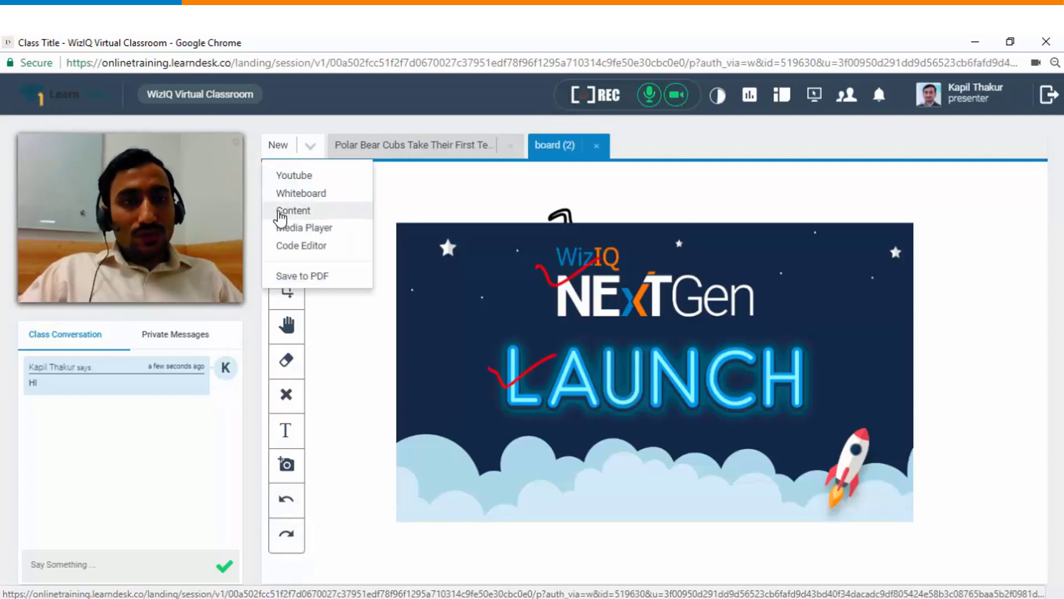
pyautogui.click(294, 211)
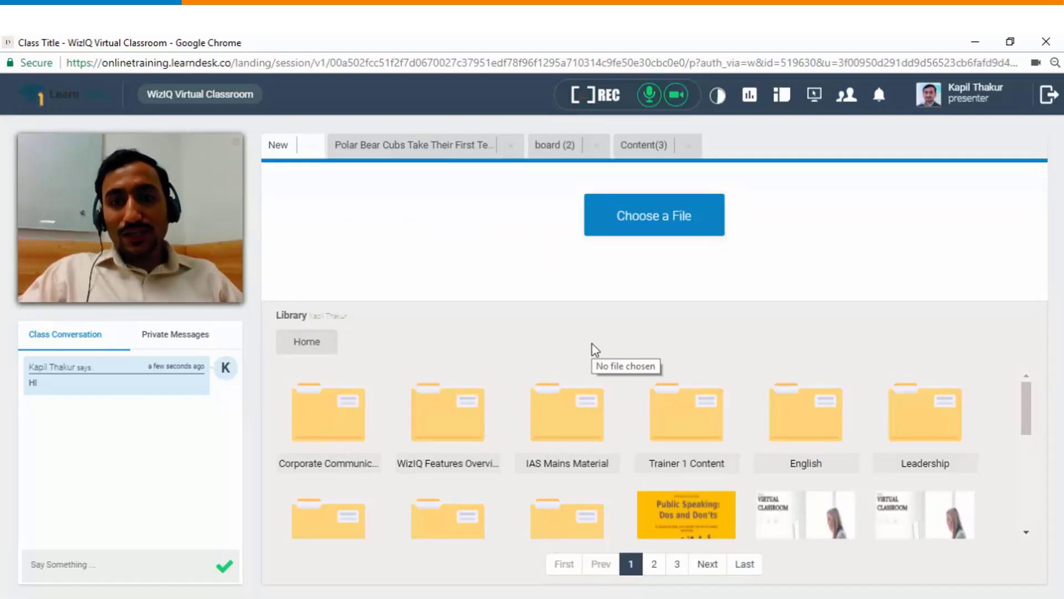
pyautogui.click(439, 427)
pyautogui.click(355, 430)
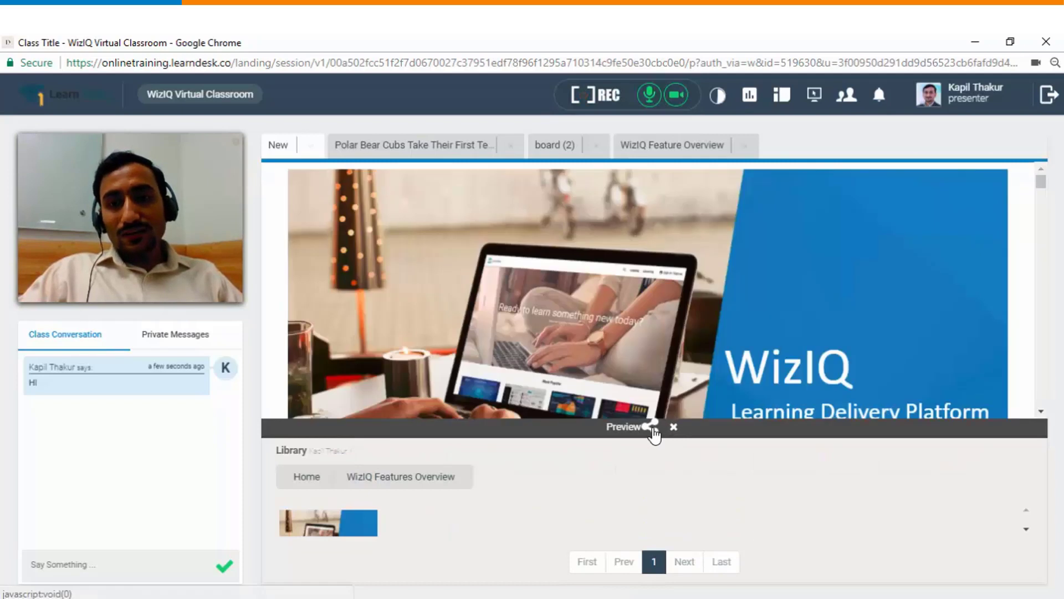
pyautogui.click(652, 428)
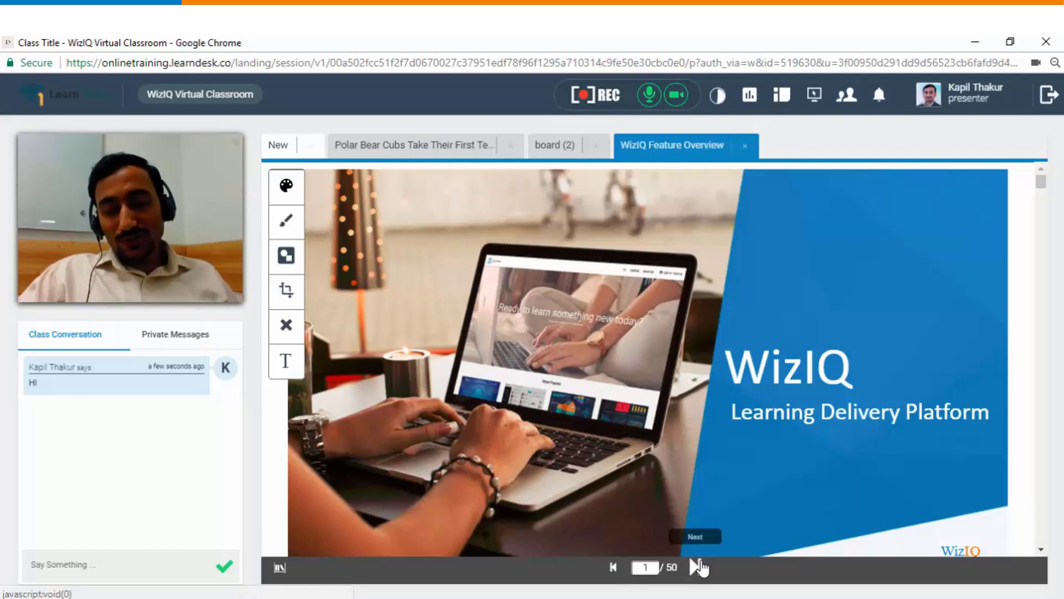
# Step: On the Academy Login page, brush check marks by LOGIN and Remember Me and circle the close mark
pyautogui.click(696, 567)
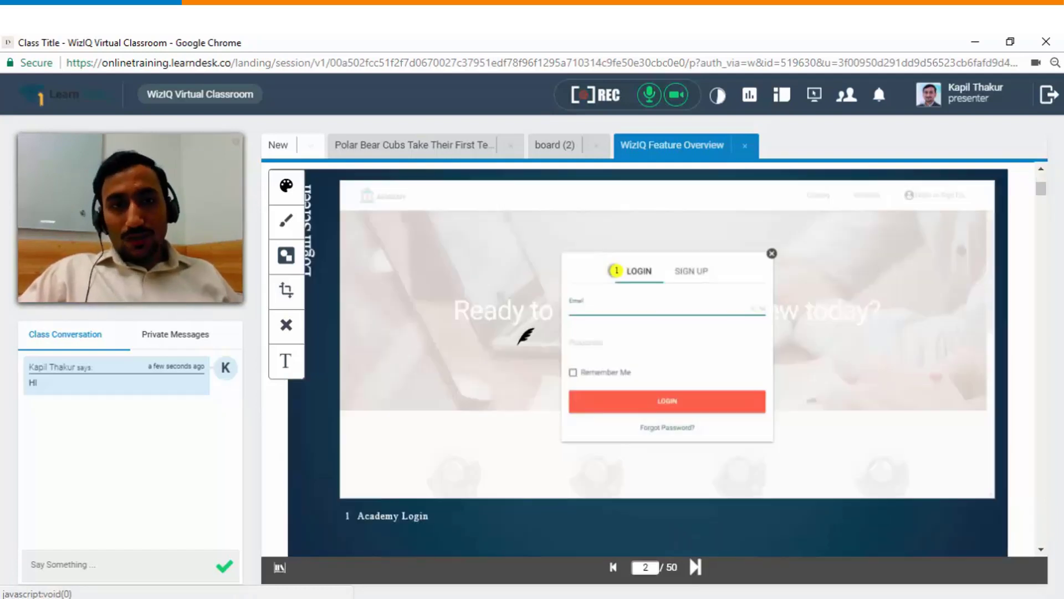
pyautogui.click(286, 221)
pyautogui.click(330, 251)
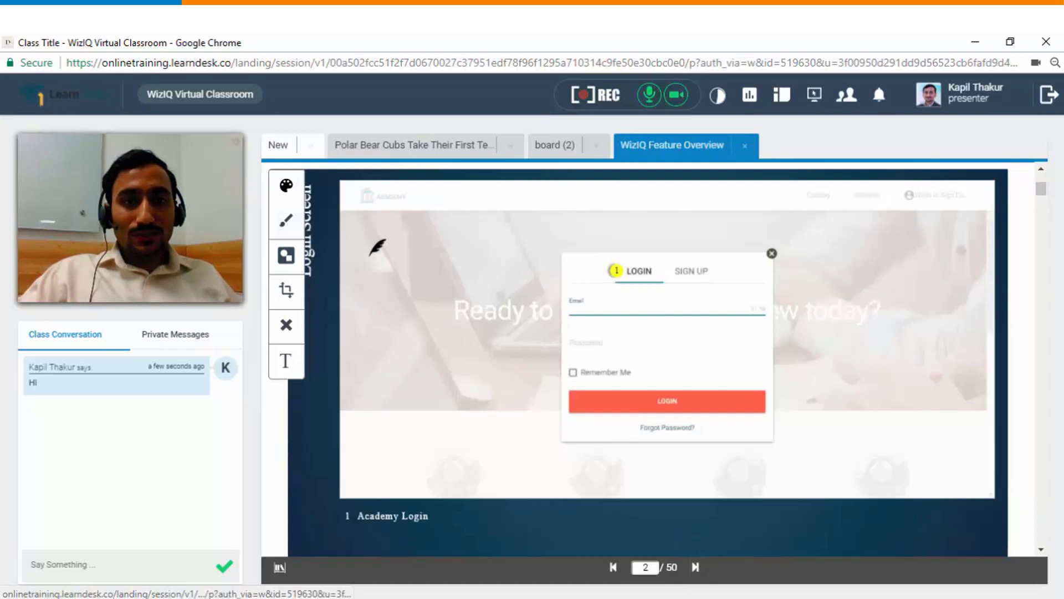
pyautogui.moveTo(609, 280); pyautogui.dragTo(643, 252)
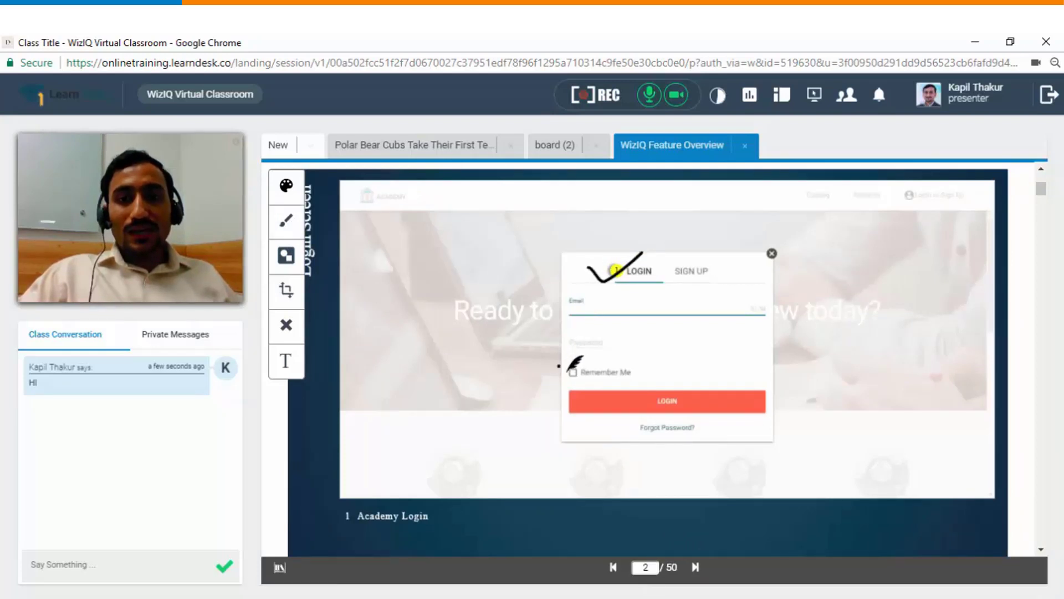
pyautogui.moveTo(559, 366); pyautogui.dragTo(607, 340)
pyautogui.moveTo(773, 237)
pyautogui.mouseDown()
pyautogui.moveTo(732, 261)
pyautogui.moveTo(800, 300)
pyautogui.moveTo(794, 241)
pyautogui.moveTo(756, 235)
pyautogui.mouseUp()
# Step: On the Active Courses page, brush marks beside the Mathematics course and the Excel thumbnail
pyautogui.press('Right')
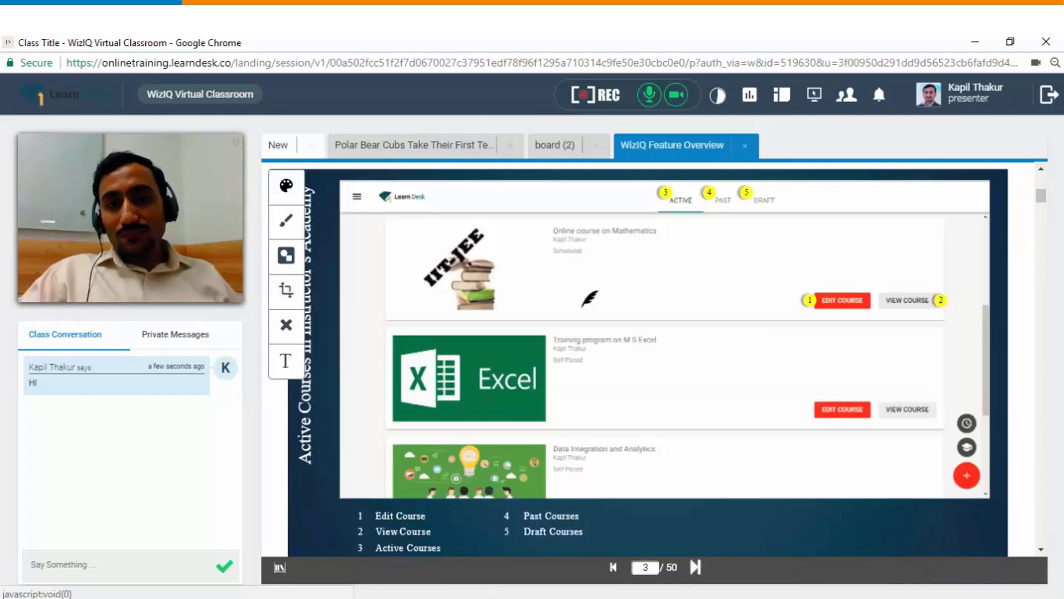
pyautogui.moveTo(500, 252); pyautogui.dragTo(573, 238)
pyautogui.moveTo(524, 396); pyautogui.dragTo(585, 395)
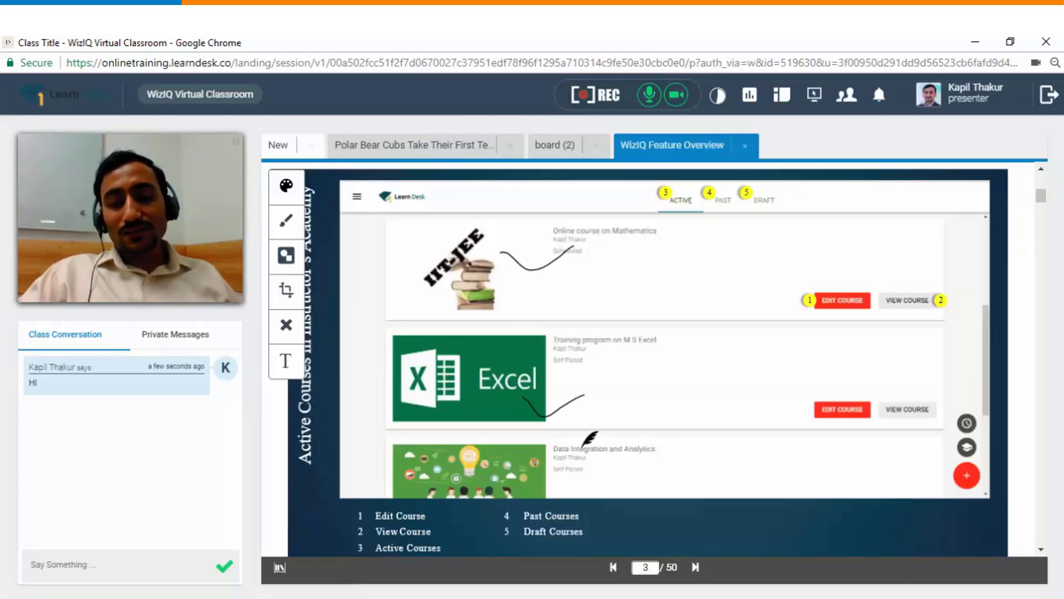
# Step: Scroll the Library and play the 'WizIQ Virtual Classroom Live Demo' video in a new tab
pyautogui.click(311, 146)
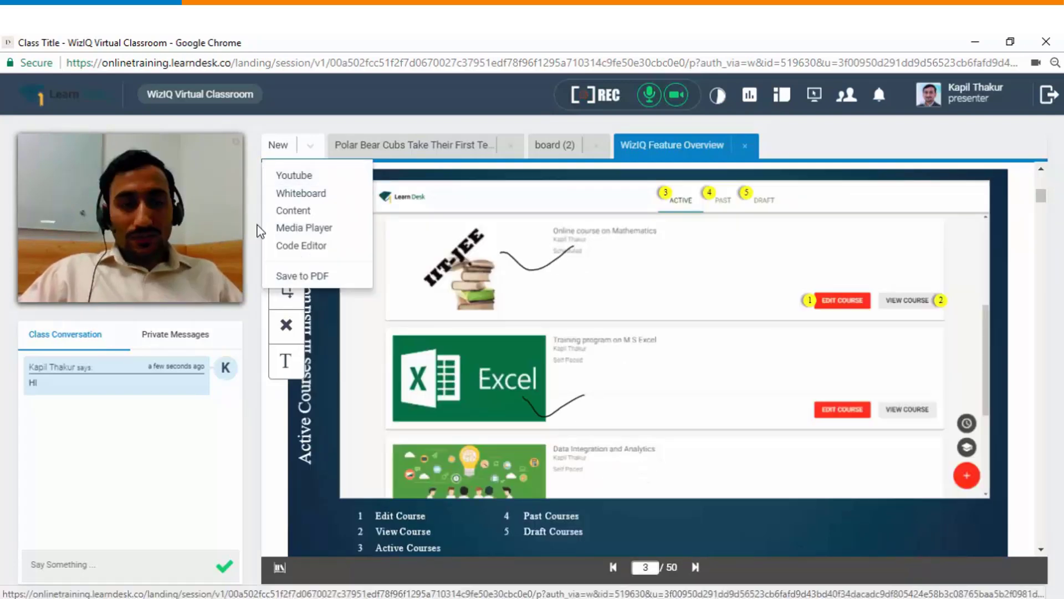
pyautogui.click(324, 229)
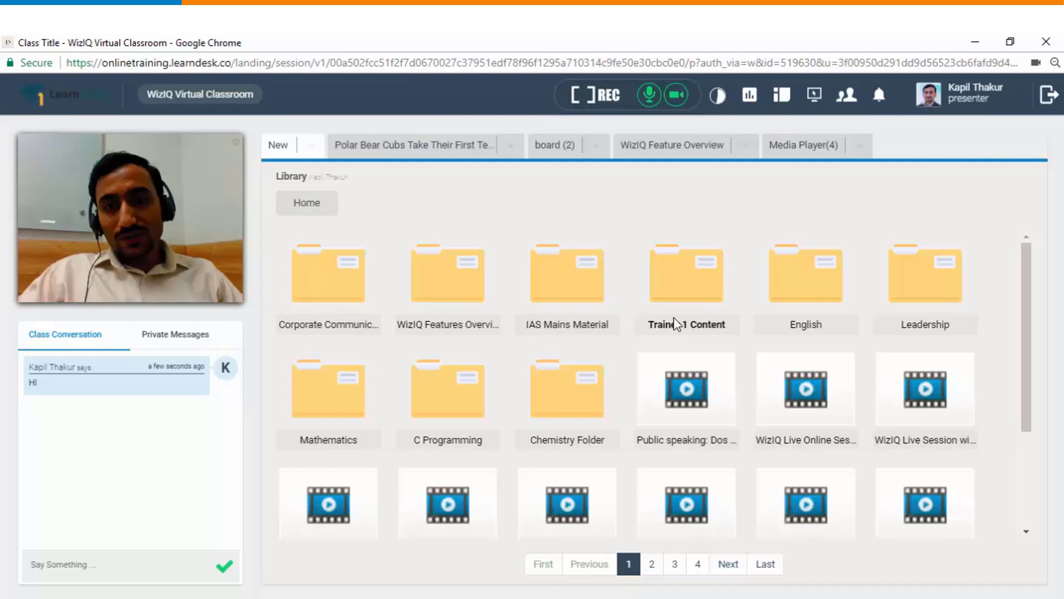
pyautogui.scroll(-3, 720, 404)
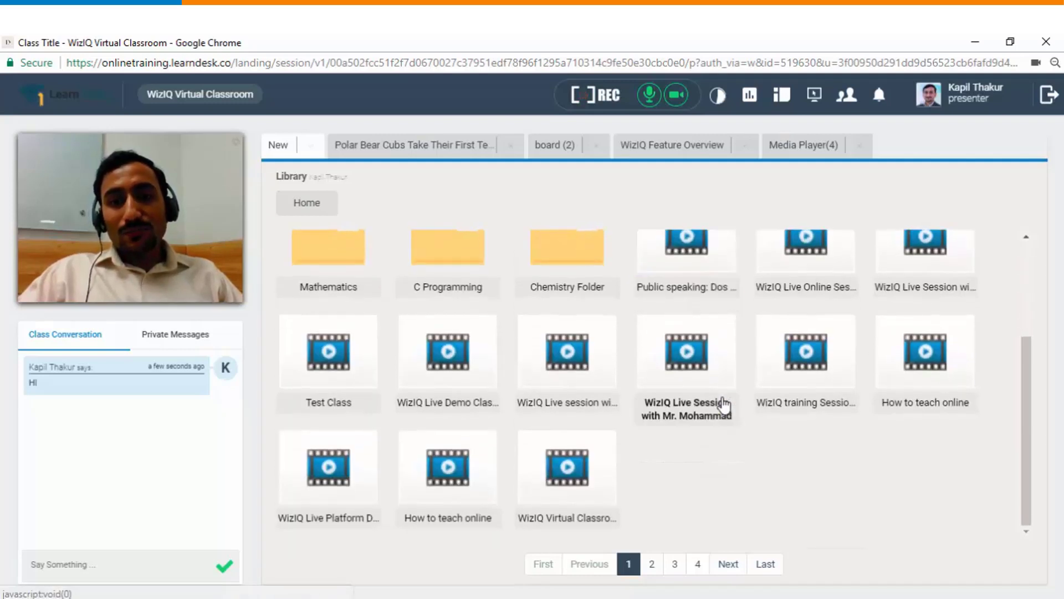
pyautogui.click(577, 474)
pyautogui.click(311, 145)
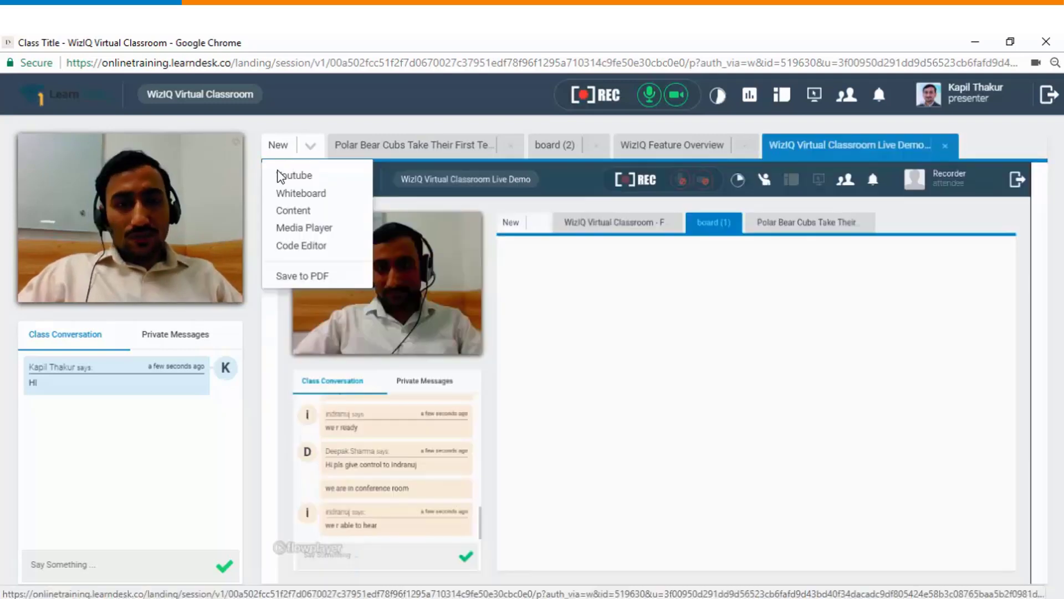
# Step: Create a new Code Editor tab and load the Java.js file from the computer
pyautogui.click(316, 254)
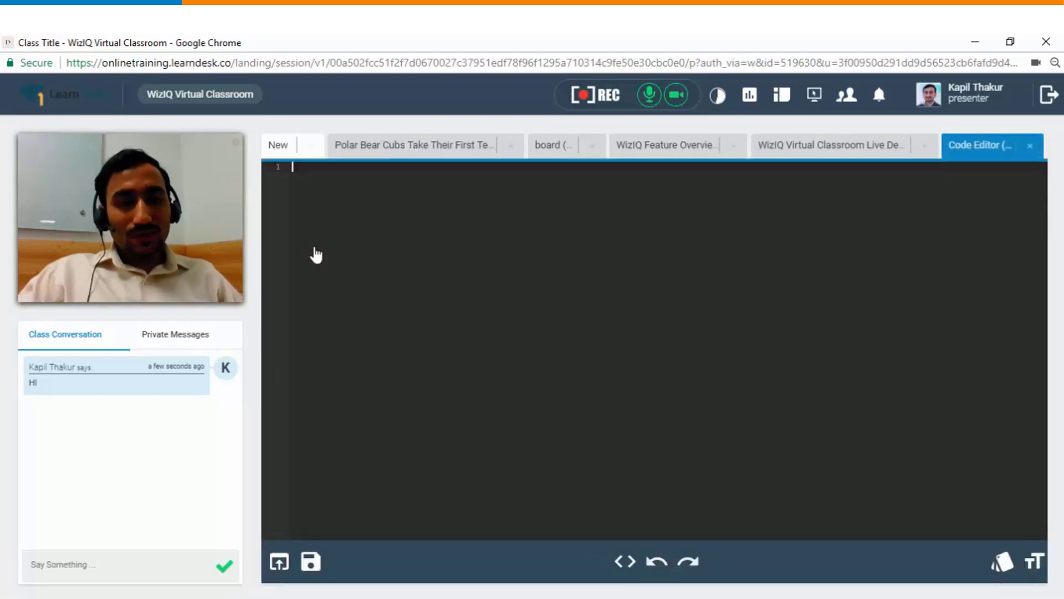
pyautogui.click(279, 562)
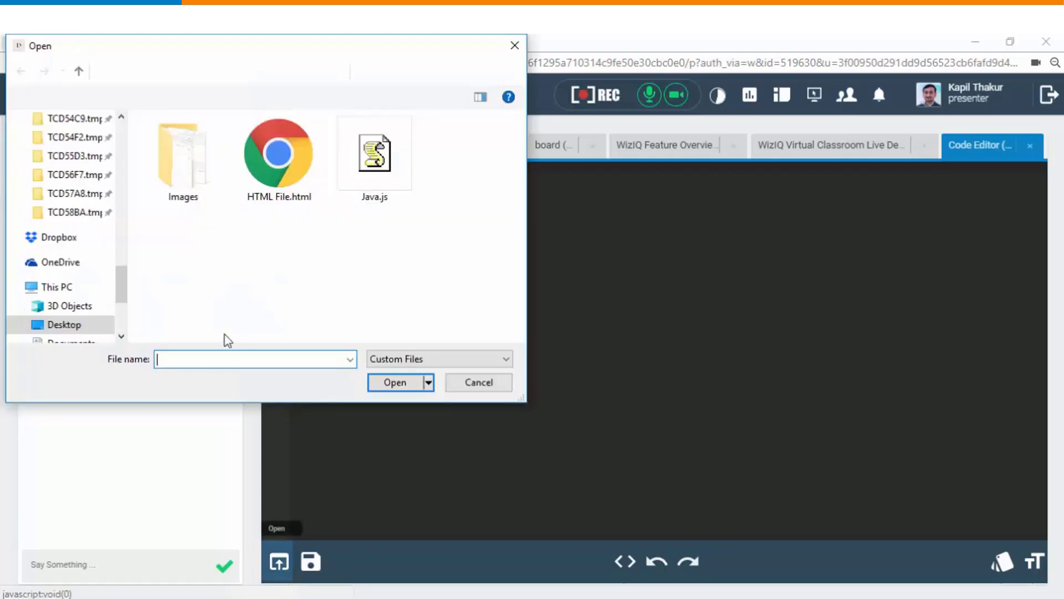
pyautogui.click(359, 163)
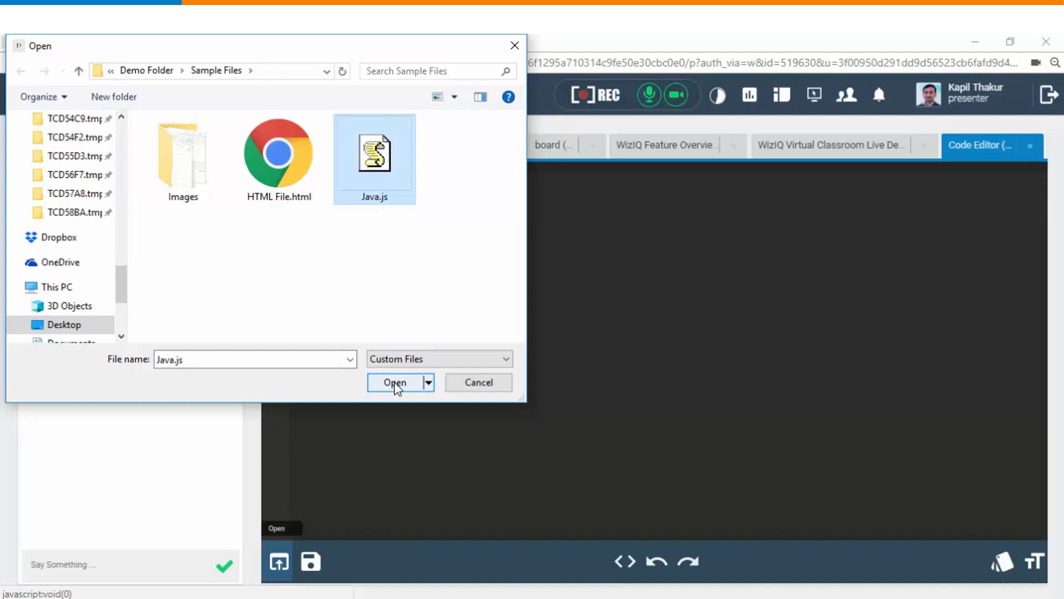
pyautogui.click(394, 381)
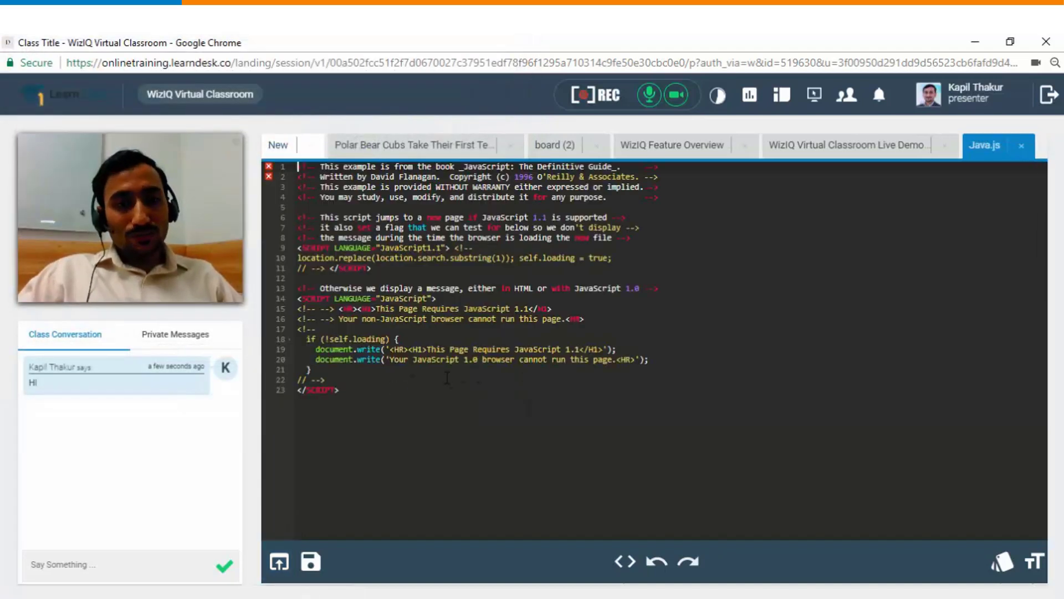
# Step: Type 'dfdsfgdsgd' at the end of line 22 and review the code language list
pyautogui.click(390, 382)
pyautogui.write('dfdsfgdsgd')
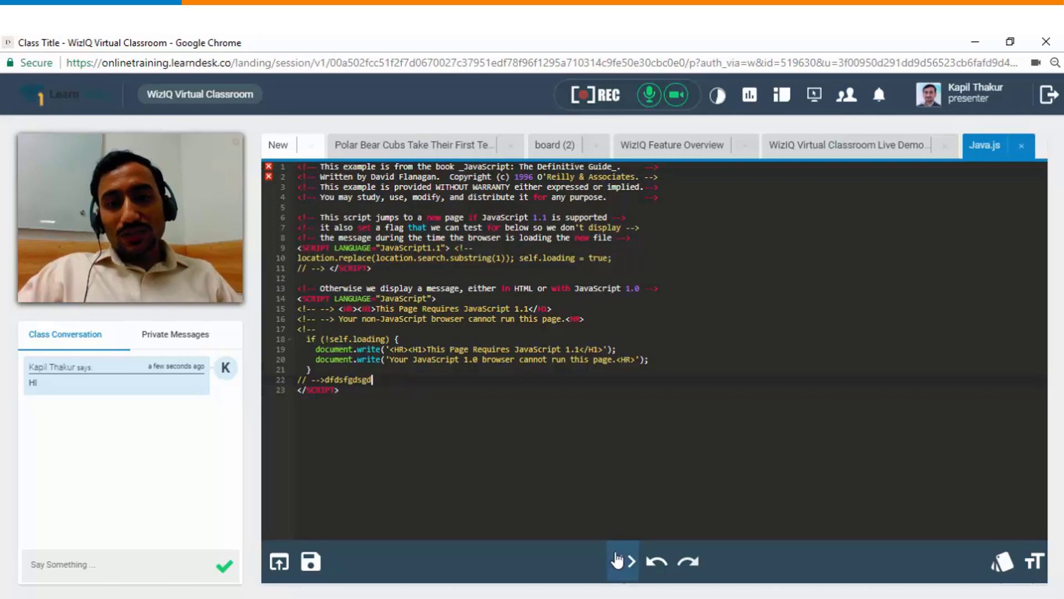
pyautogui.click(617, 559)
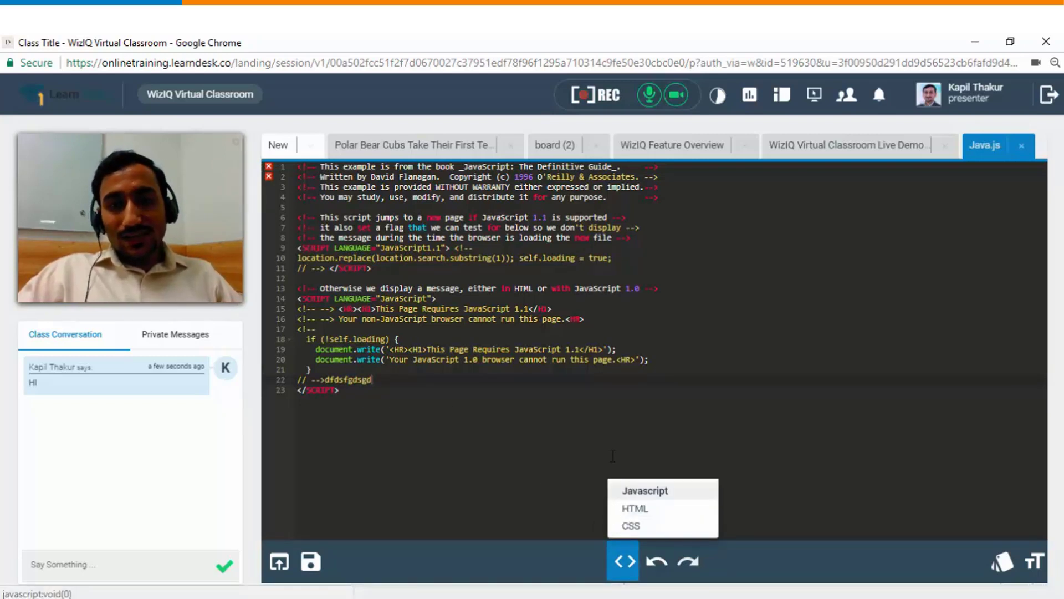
pyautogui.click(389, 377)
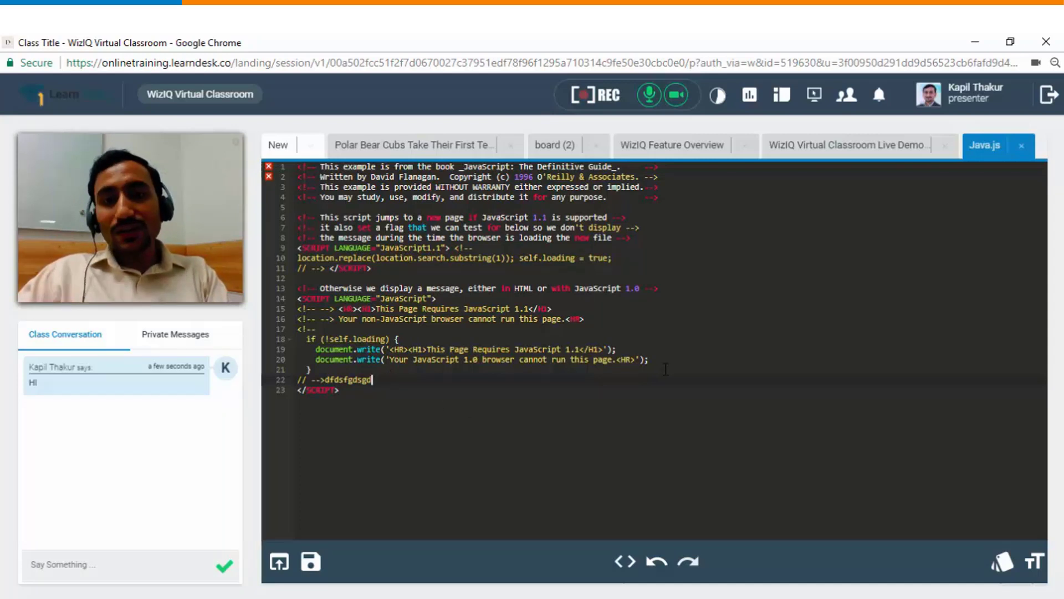
pyautogui.click(310, 145)
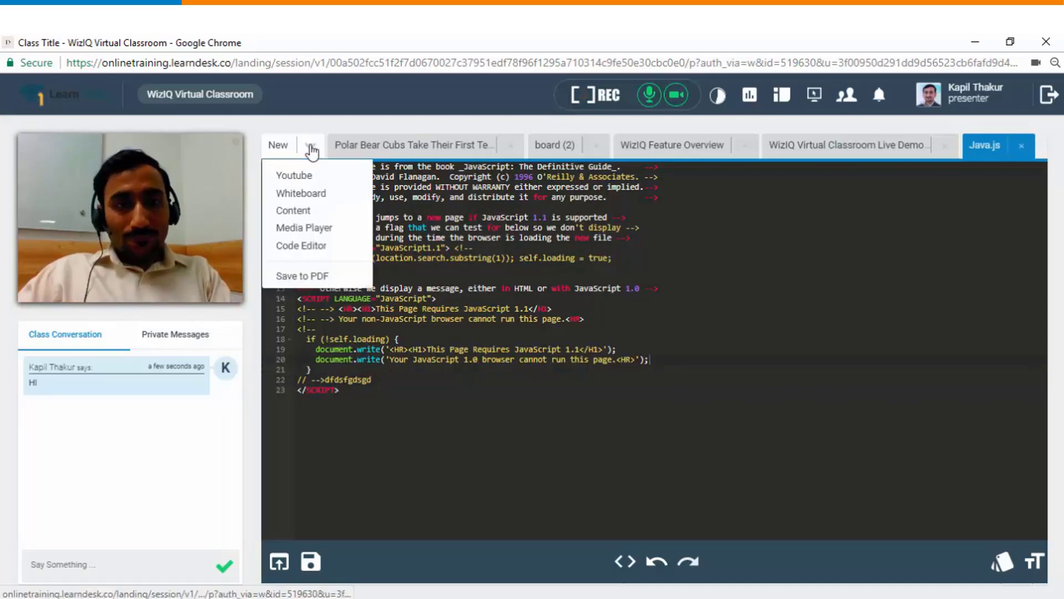
# Step: Export whiteboard-v1 (board (2)) to a class-notes PDF through Save PDF Options
pyautogui.click(303, 276)
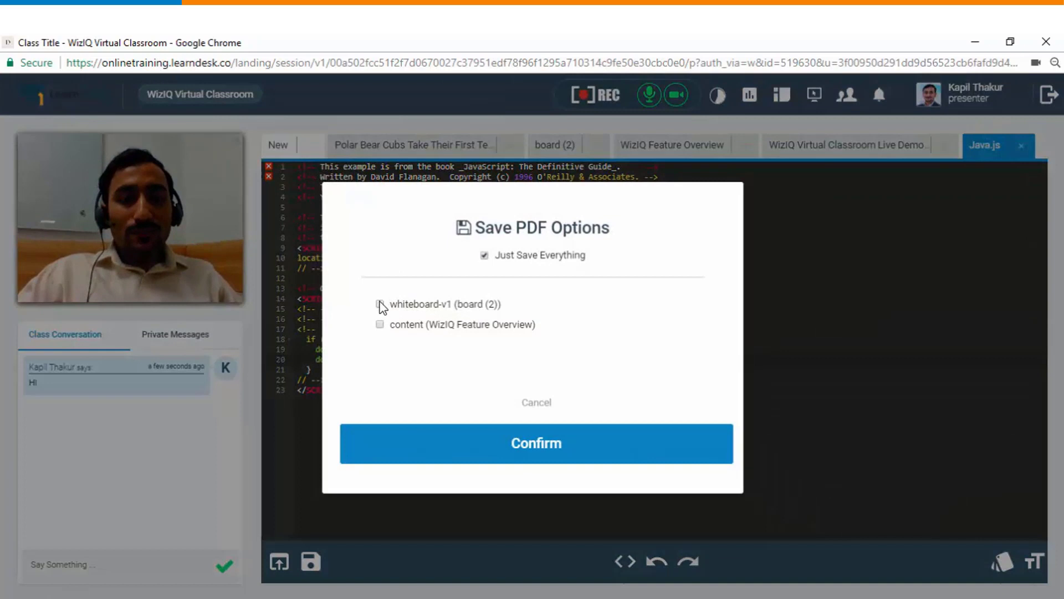
pyautogui.click(380, 304)
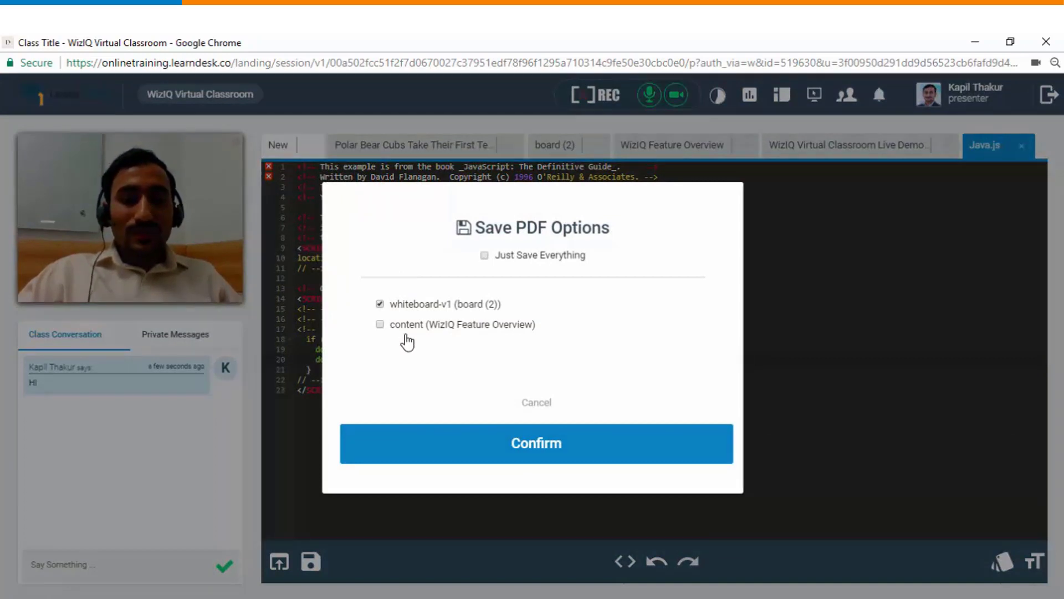
pyautogui.click(523, 447)
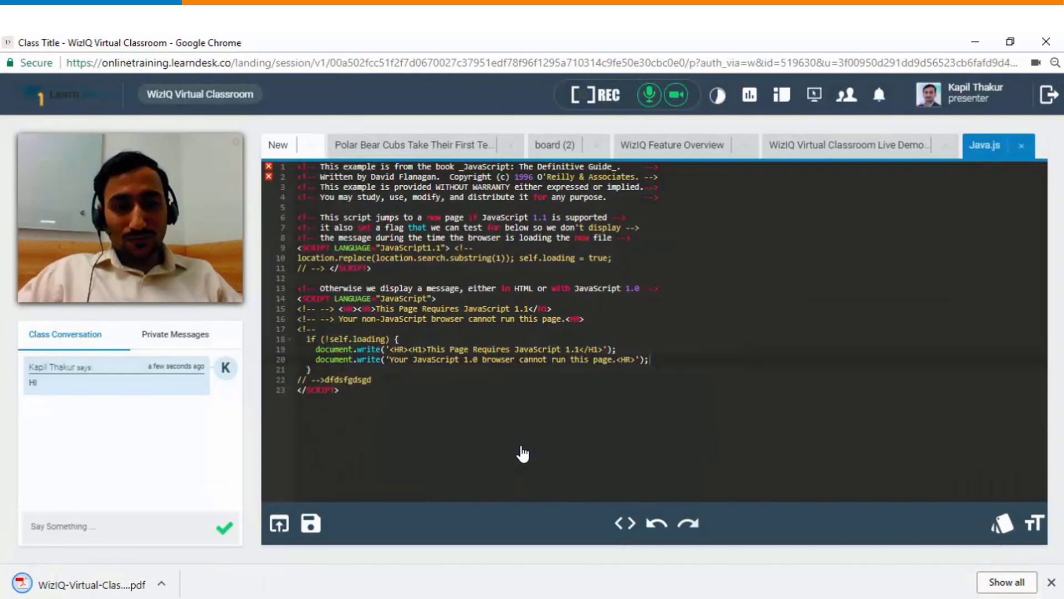
# Step: View both pages of the downloaded PDF in Chrome, then switch back to the classroom
pyautogui.click(109, 582)
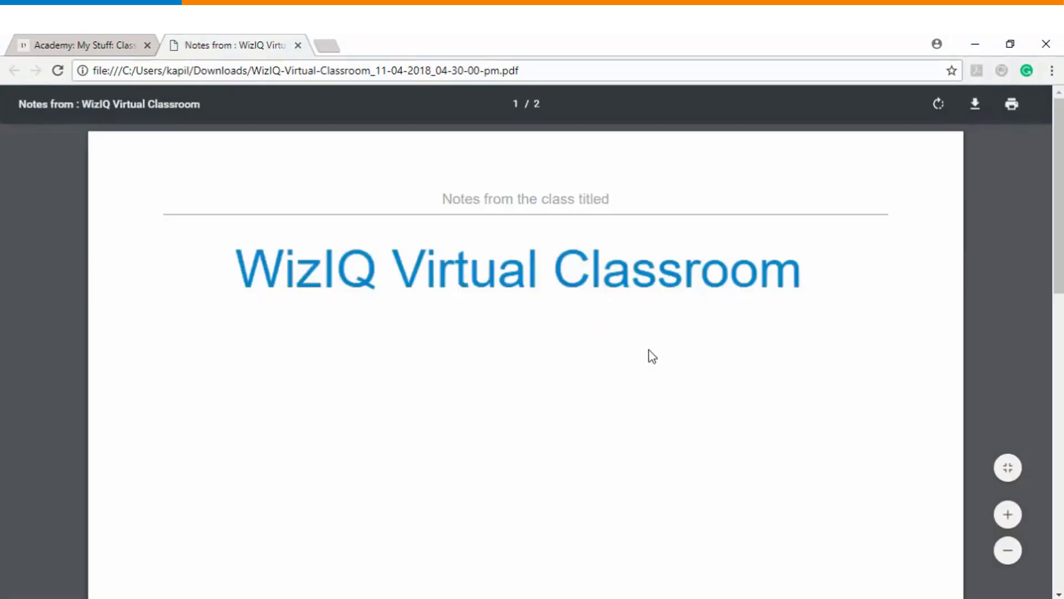
pyautogui.scroll(-10, 652, 356)
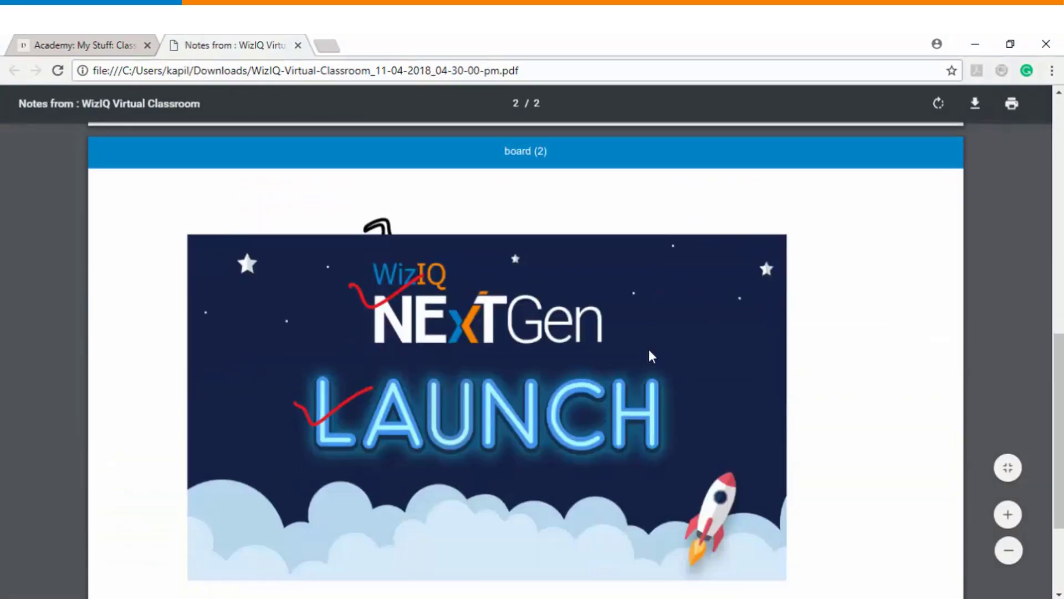
pyautogui.scroll(10, 652, 355)
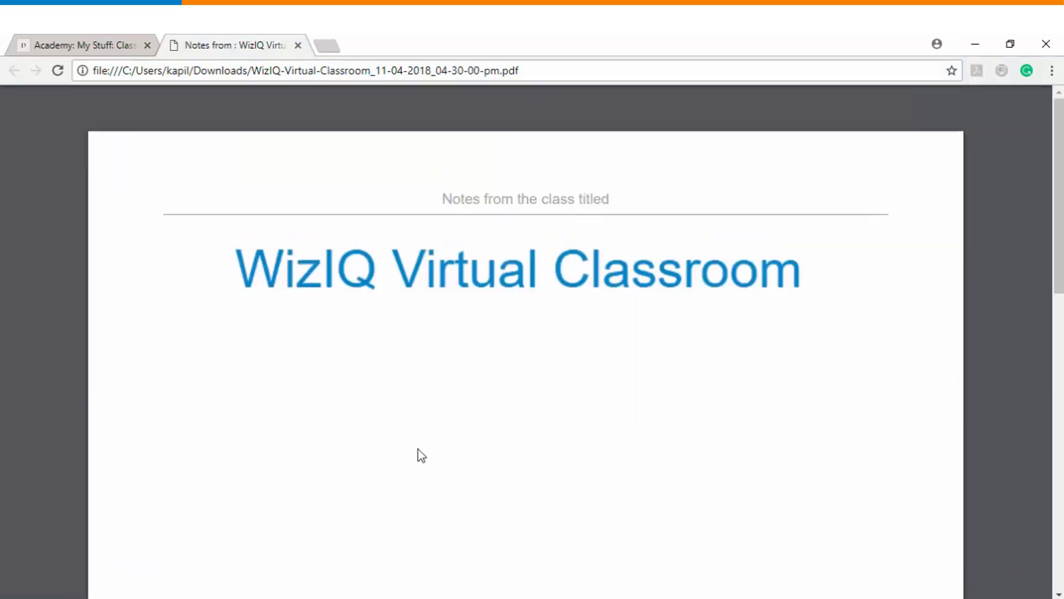
pyautogui.moveTo(341, 577)
pyautogui.click(444, 551)
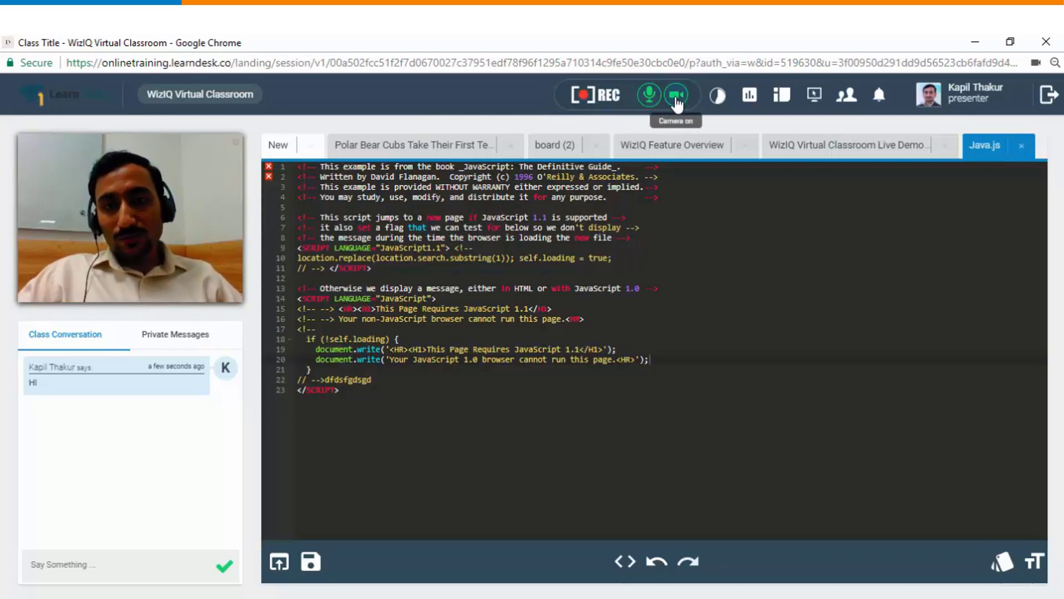
pyautogui.click(653, 101)
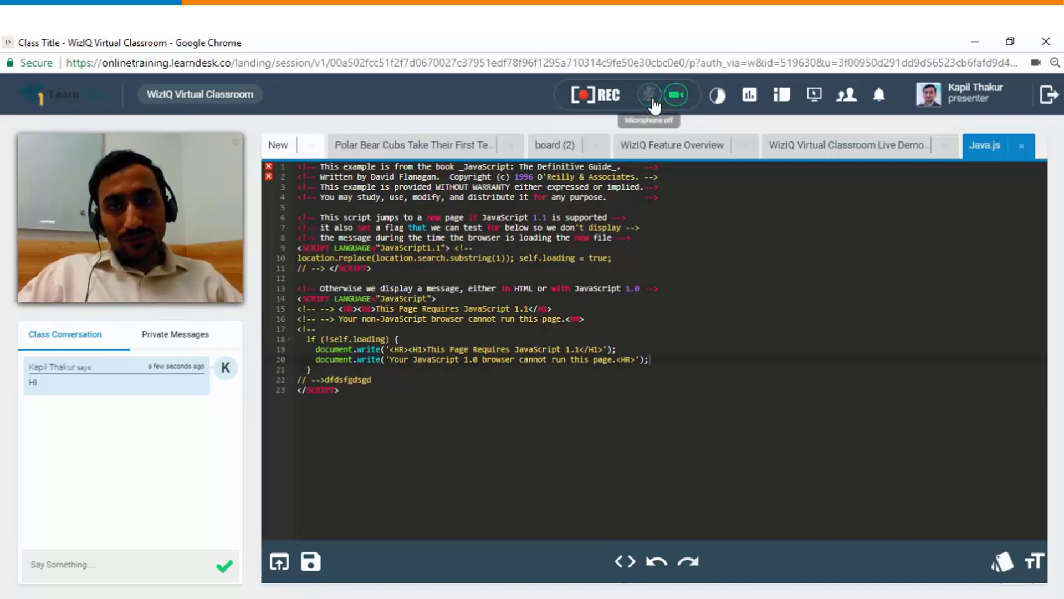
pyautogui.click(651, 101)
pyautogui.click(678, 98)
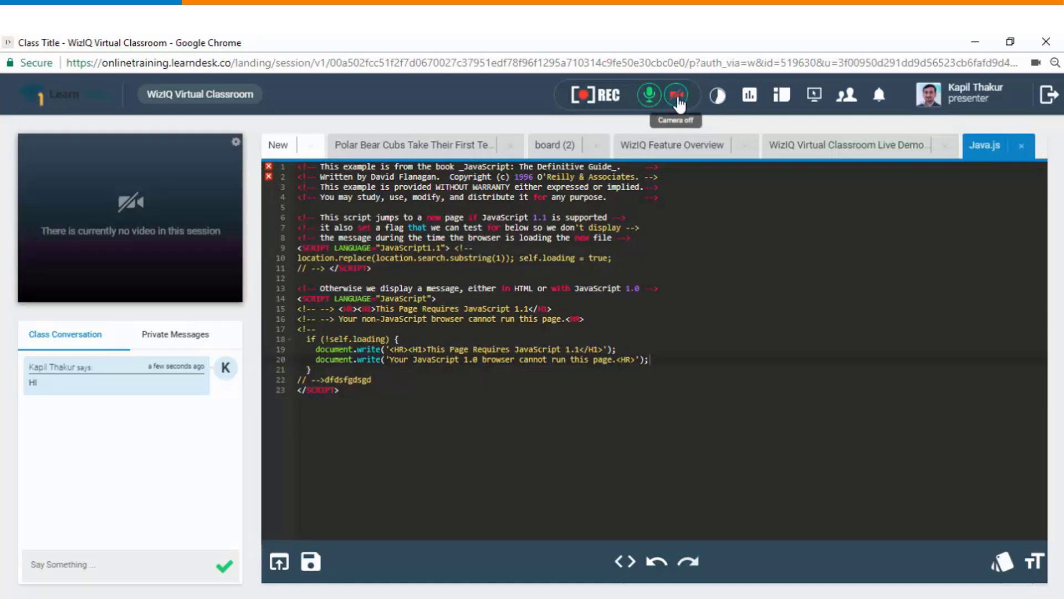
pyautogui.click(677, 99)
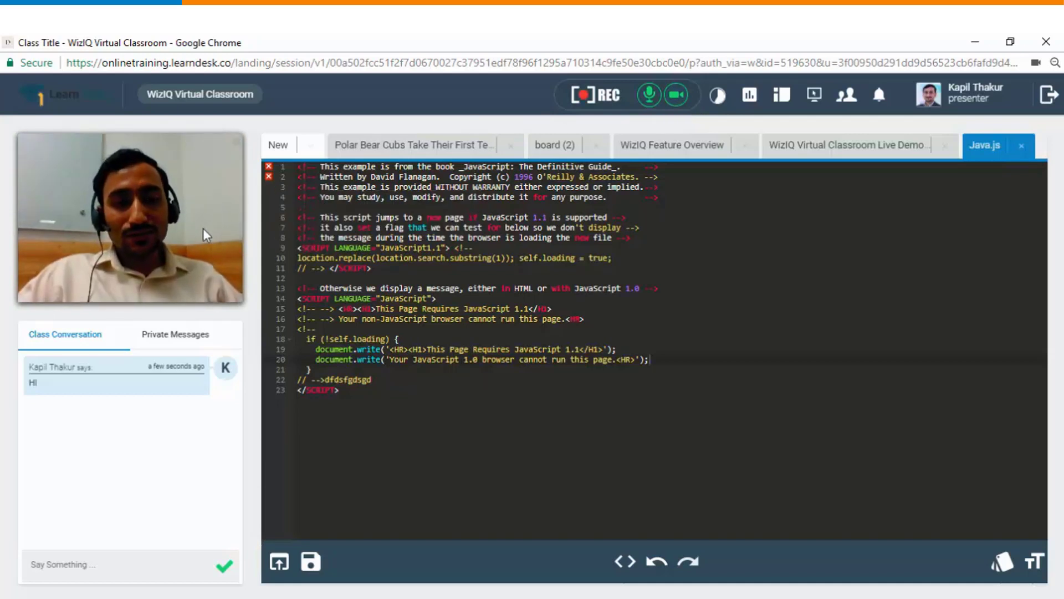
pyautogui.click(716, 95)
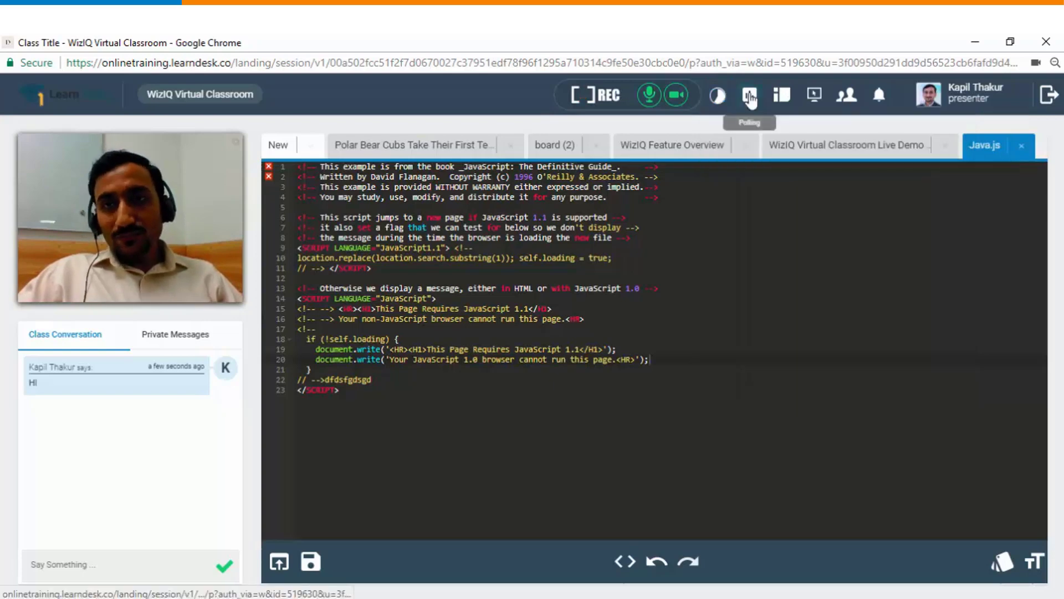
# Step: Publish the 'What is your favorite color?' poll (Green, Blue) and check its empty results list
pyautogui.click(750, 93)
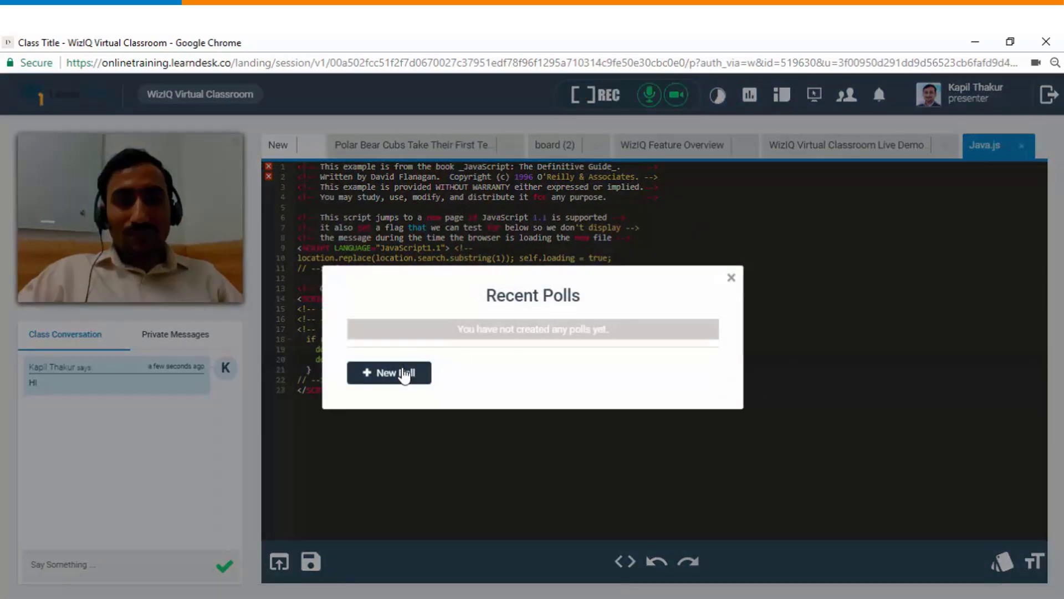
pyautogui.click(404, 374)
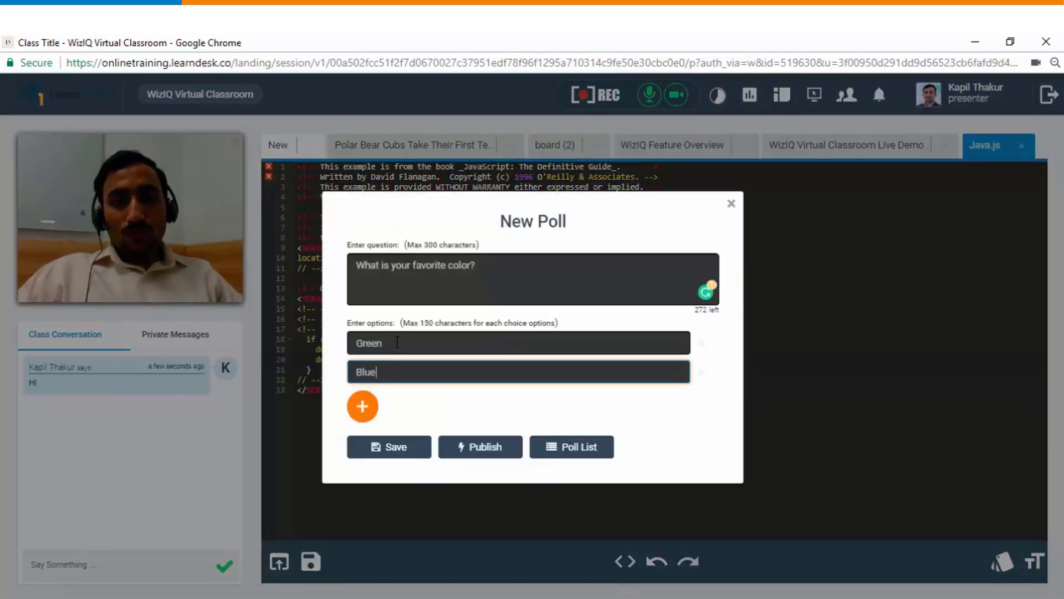
pyautogui.click(474, 450)
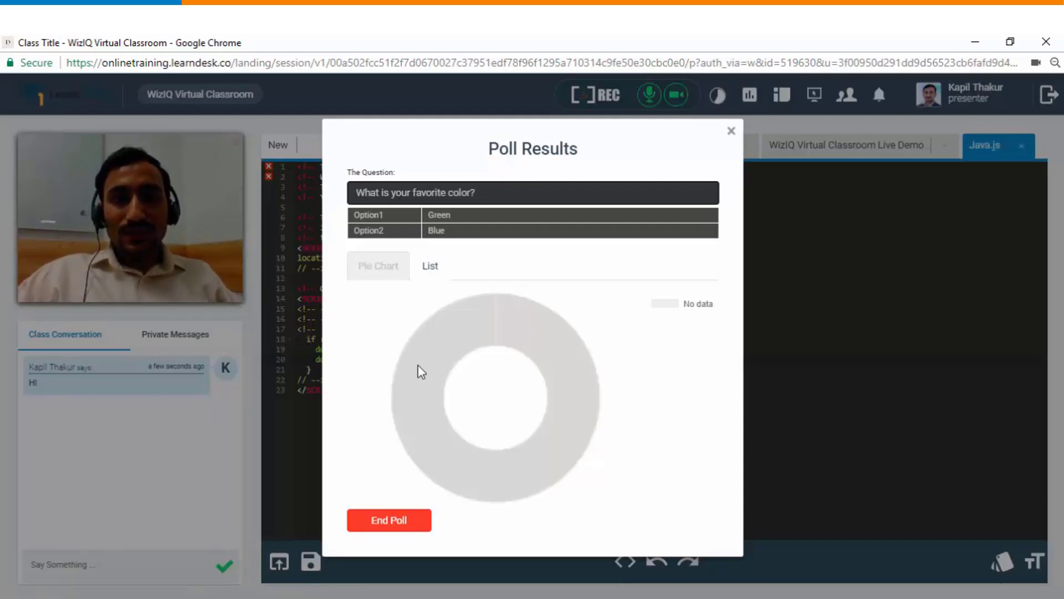
pyautogui.click(433, 270)
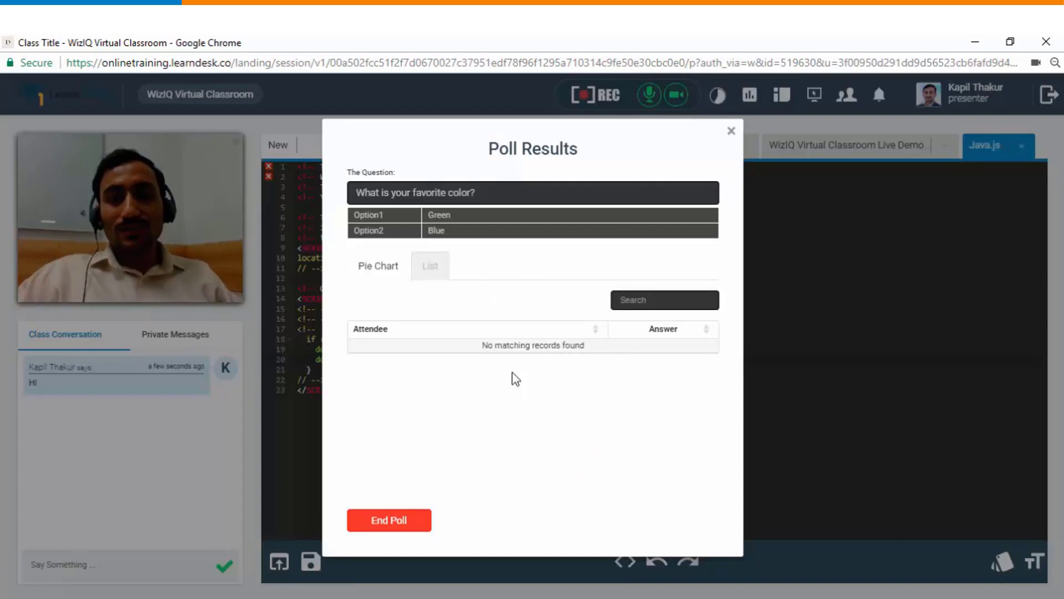
pyautogui.click(731, 131)
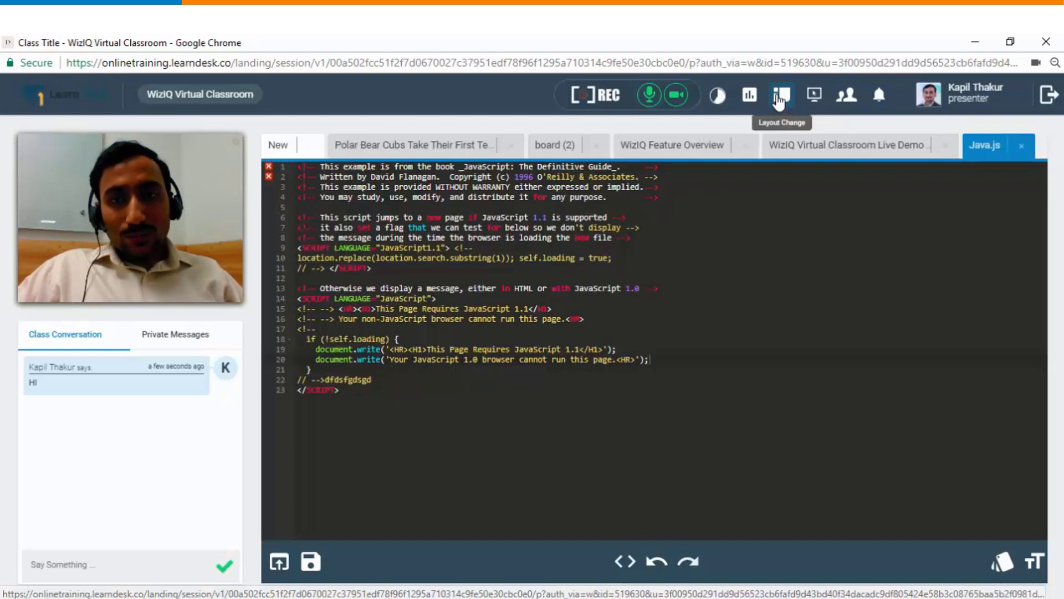
# Step: Close the Java.js code tab and the Live Demo recording tab
pyautogui.click(1021, 145)
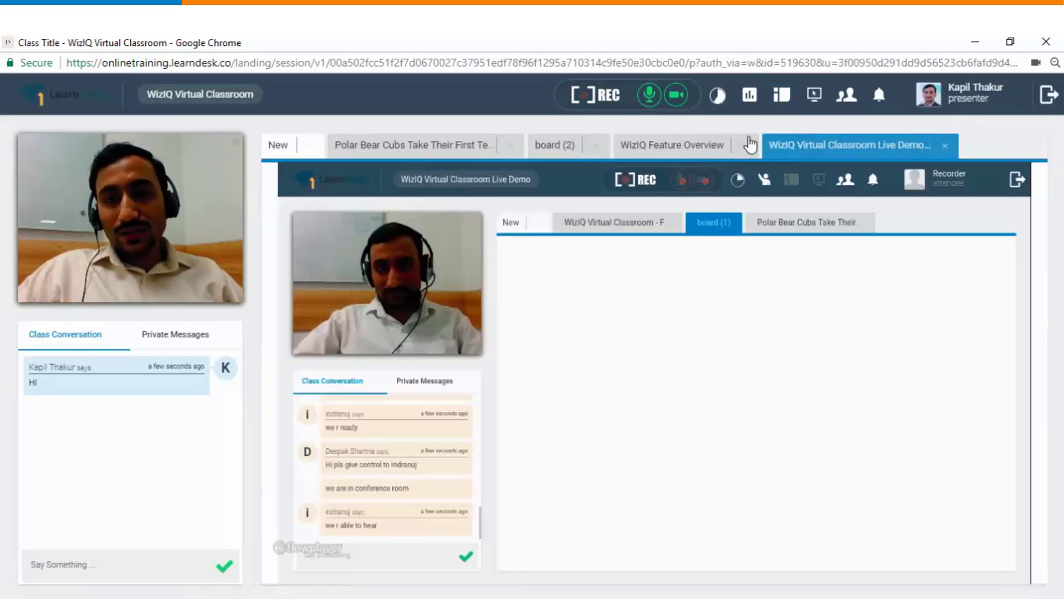
pyautogui.moveTo(672, 552)
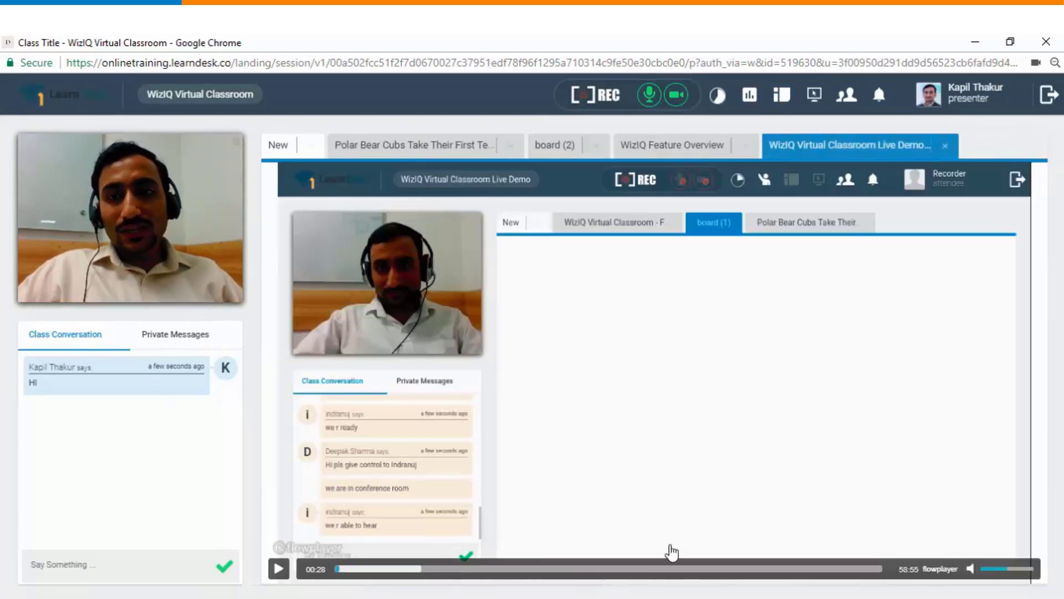
pyautogui.click(945, 147)
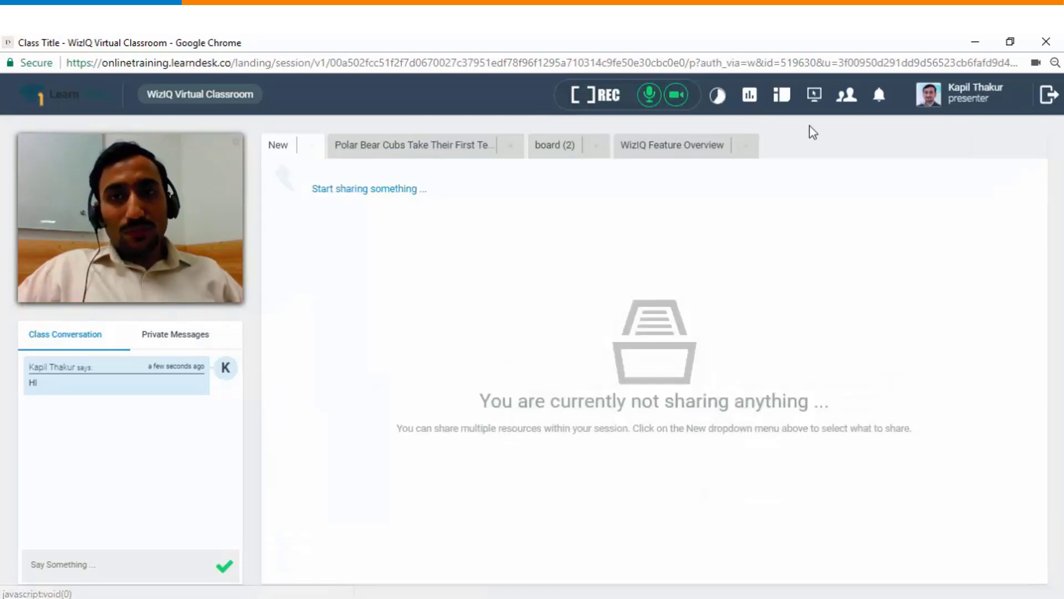
# Step: Switch to the wider layout and display the board (2) whiteboard with the LAUNCH image
pyautogui.click(786, 103)
pyautogui.click(392, 94)
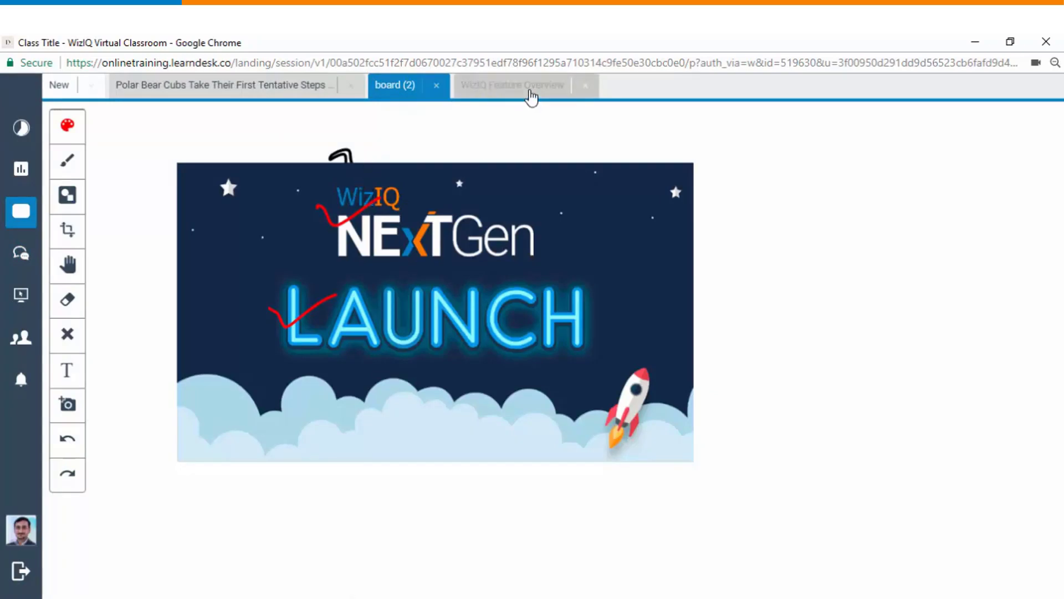
pyautogui.click(526, 87)
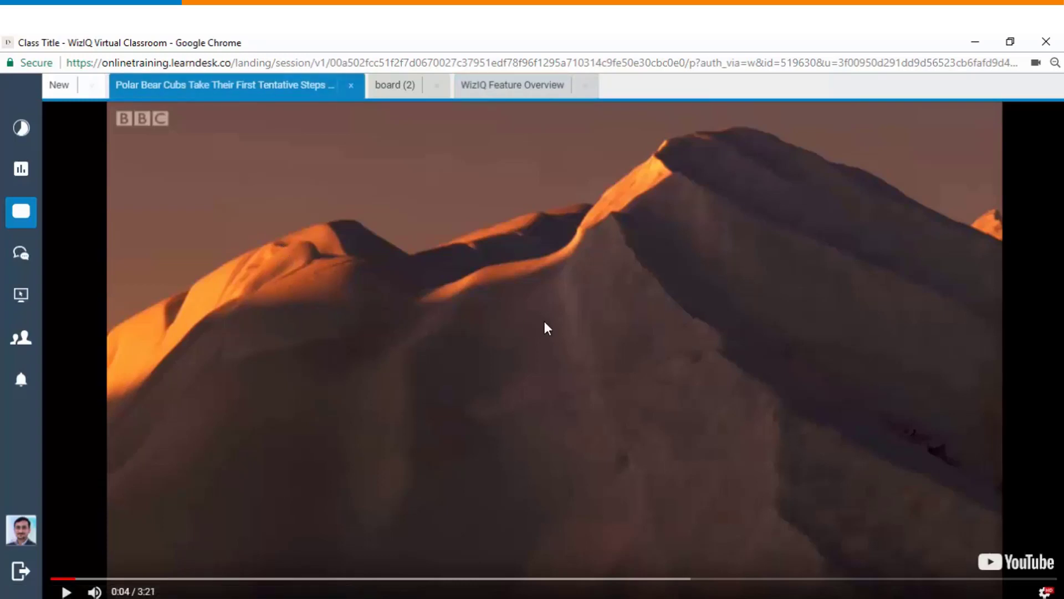
pyautogui.click(404, 94)
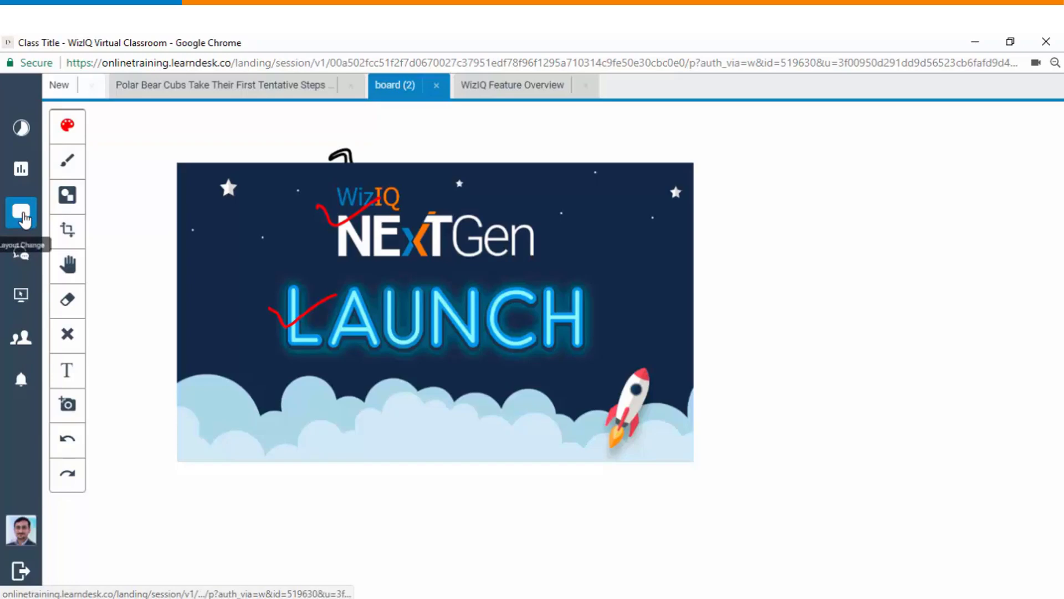
# Step: Cycle layouts: full-screen webcam, small webcam tile, then back to standard with chat
pyautogui.click(23, 218)
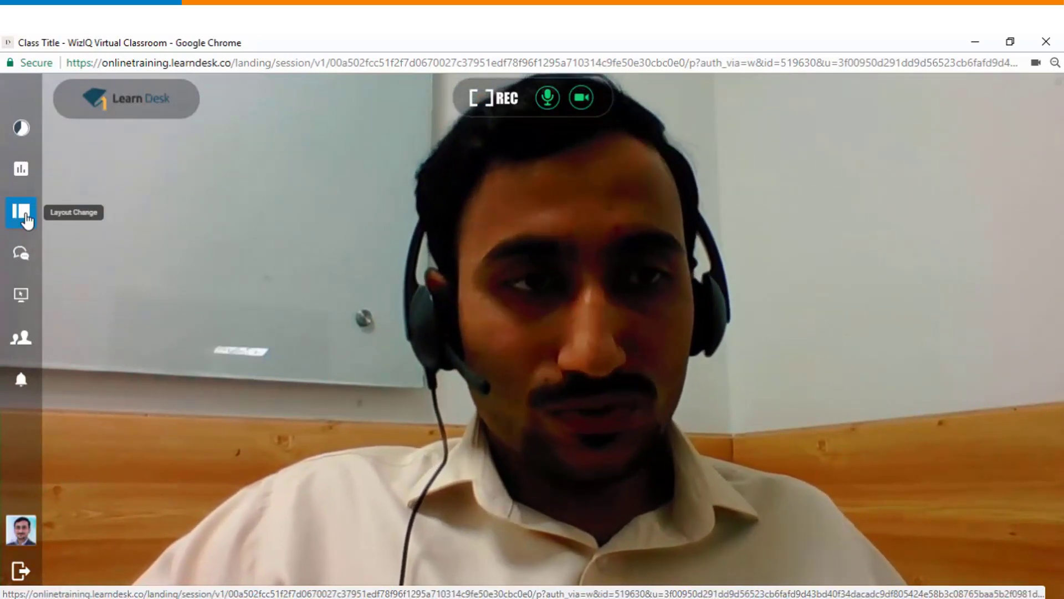
pyautogui.click(24, 216)
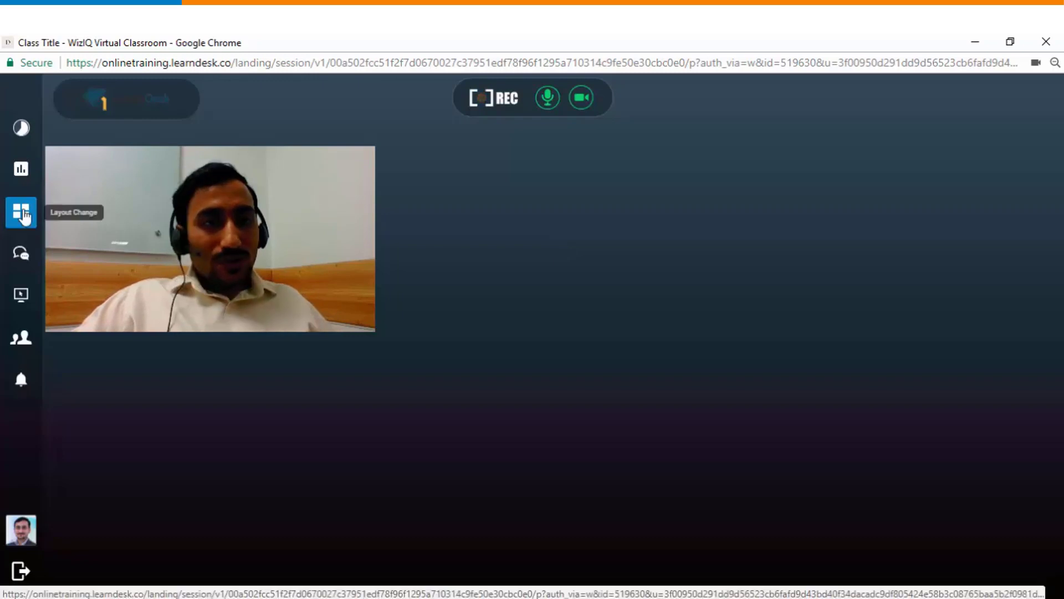
pyautogui.click(22, 214)
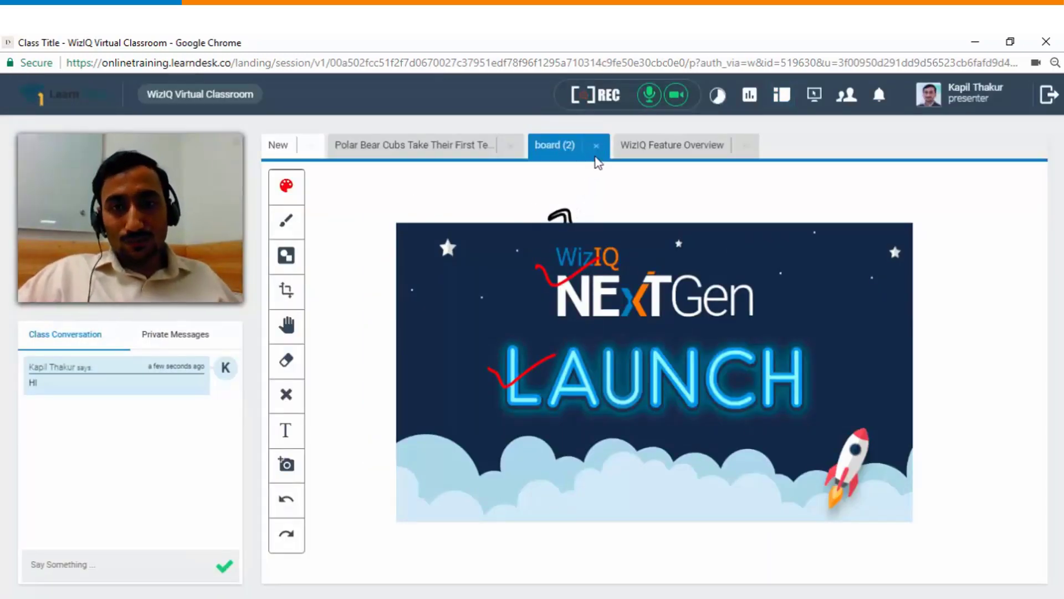
# Step: Close the board (2) whiteboard and start sharing the entire screen
pyautogui.click(814, 95)
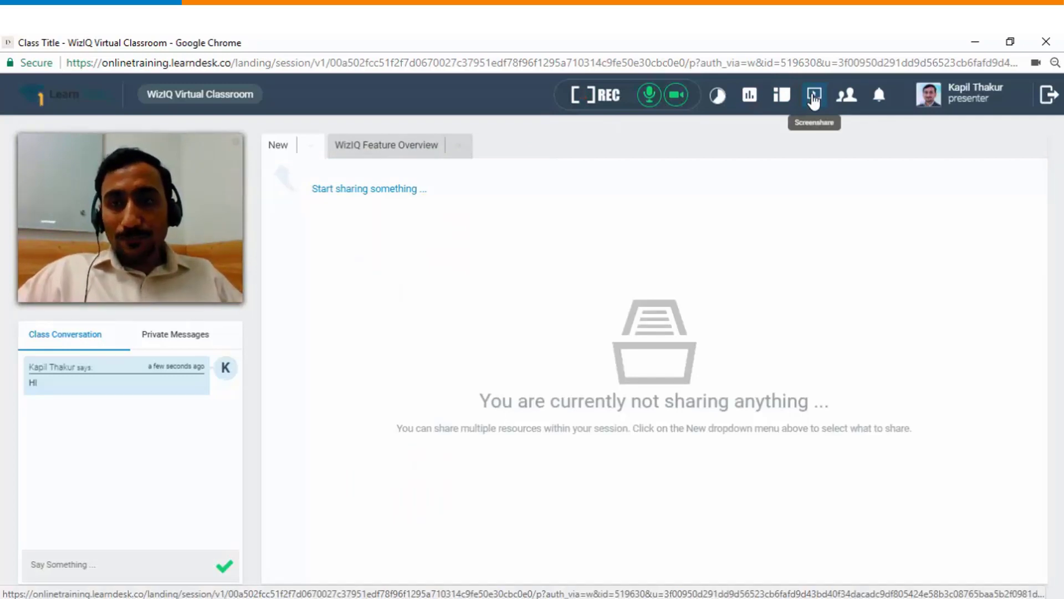
pyautogui.click(814, 100)
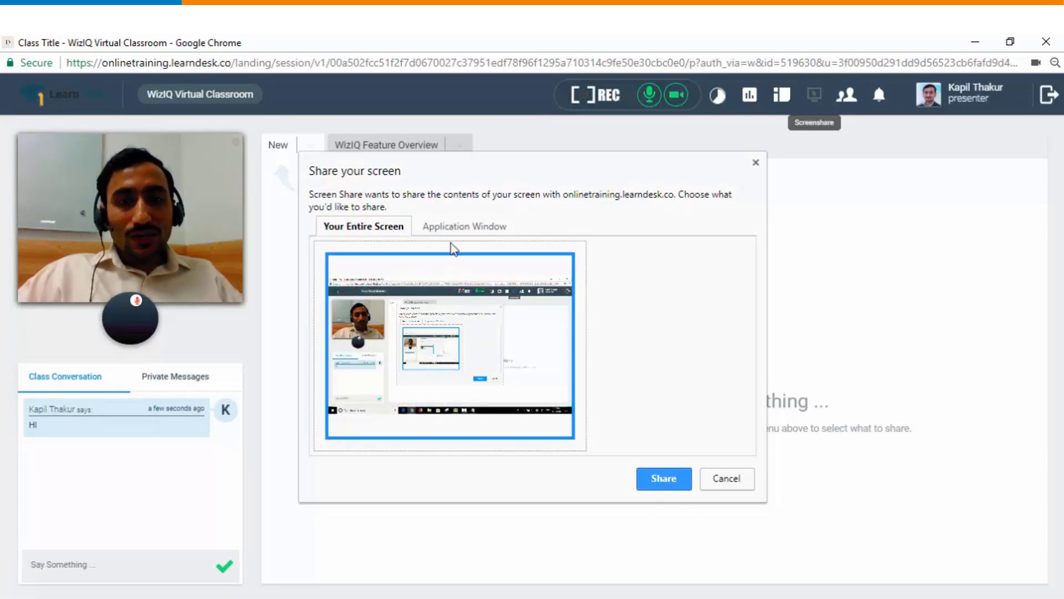
pyautogui.click(480, 231)
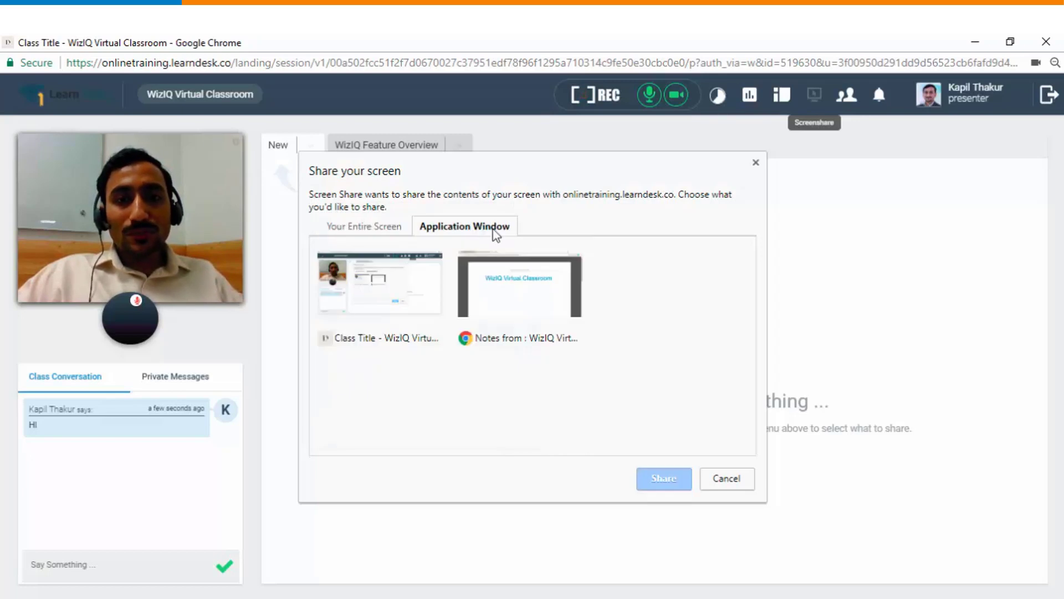
pyautogui.click(376, 229)
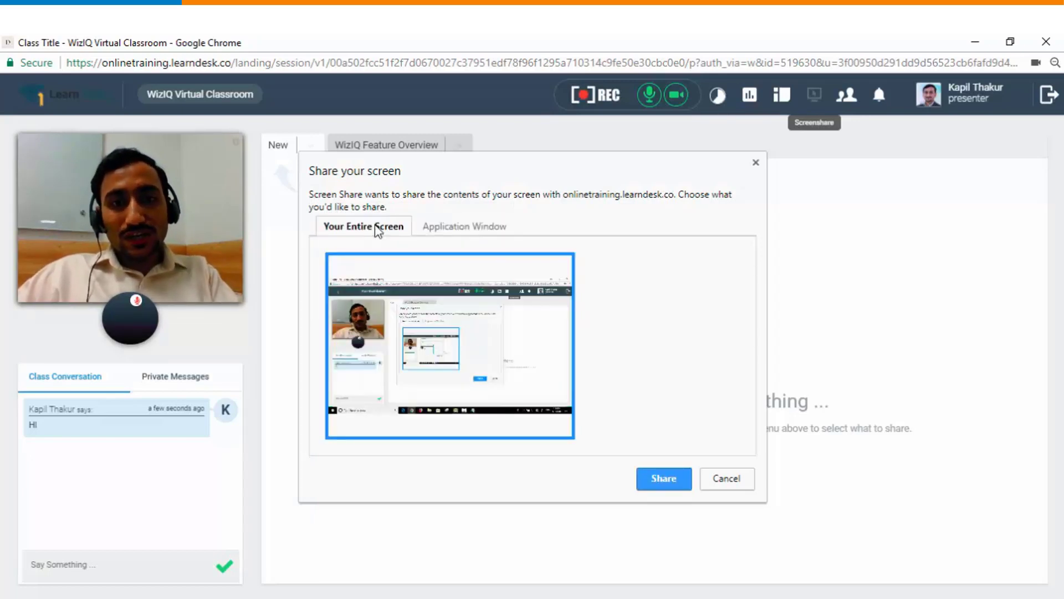
pyautogui.click(657, 479)
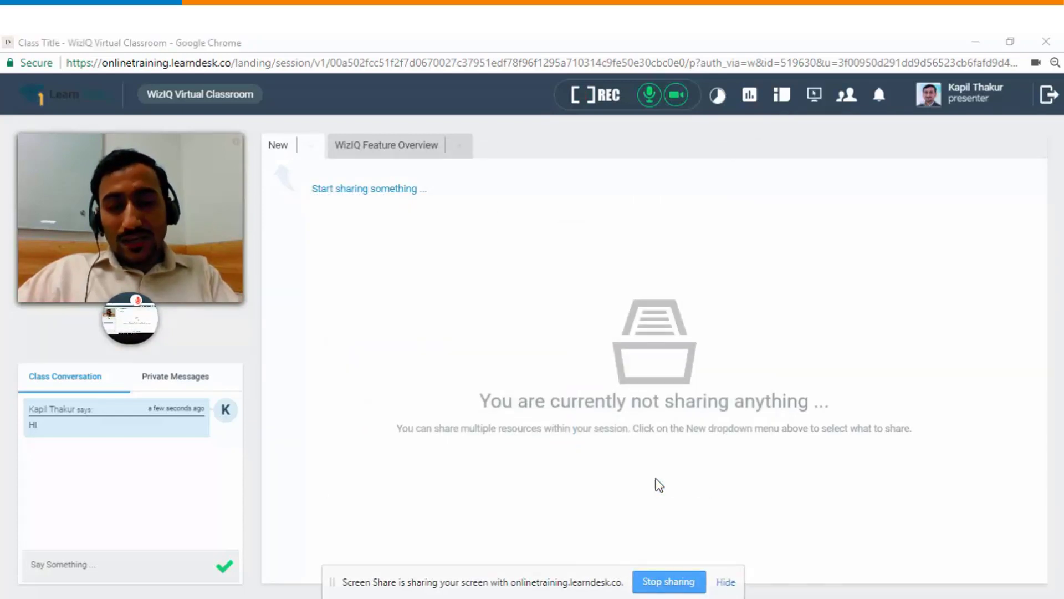
# Step: Minimize the classroom, stop the screen share, and restore the classroom window
pyautogui.click(975, 42)
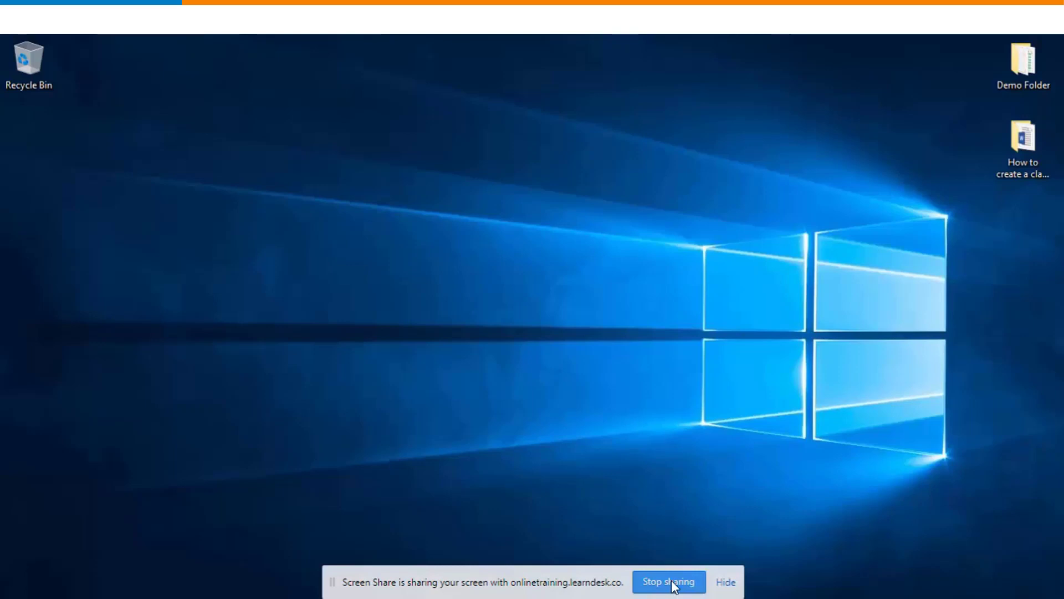
pyautogui.click(672, 585)
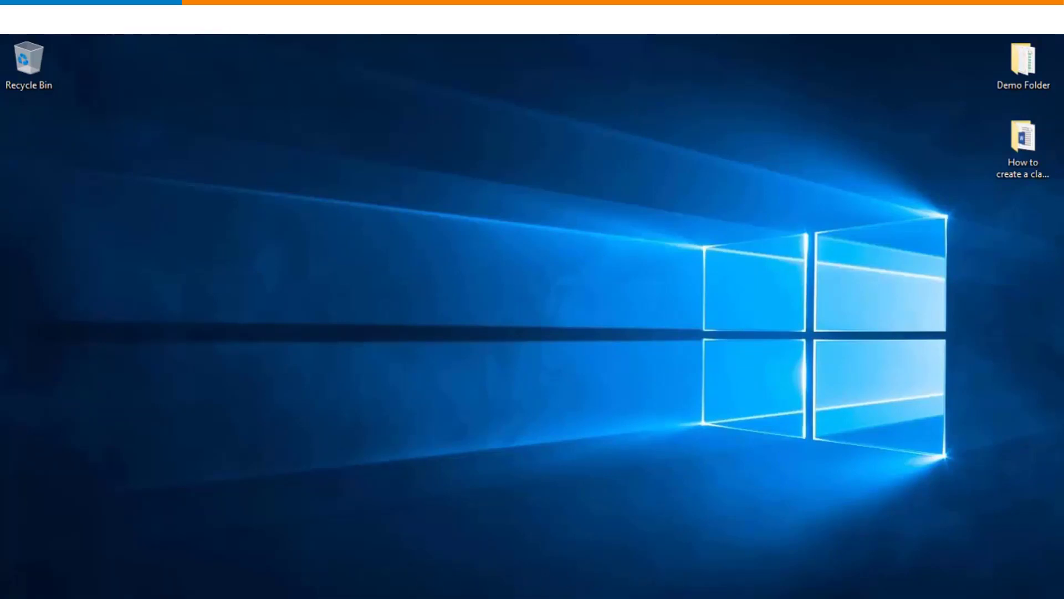
pyautogui.click(443, 574)
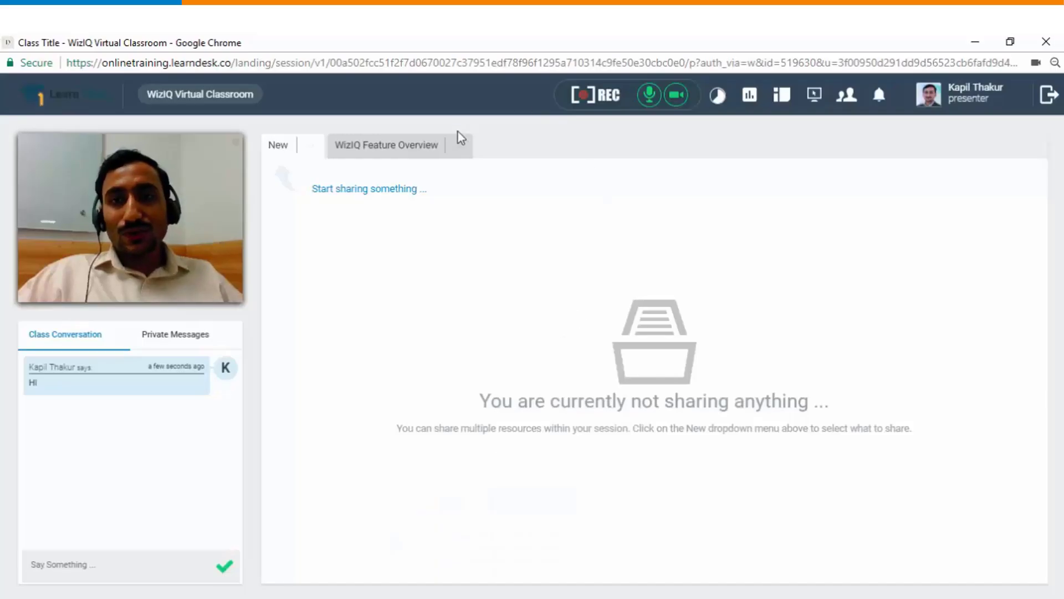
# Step: Show the Web RTC V4 people-list slide and pen-mark the People icon, attendee A and ABC's controls
pyautogui.click(846, 95)
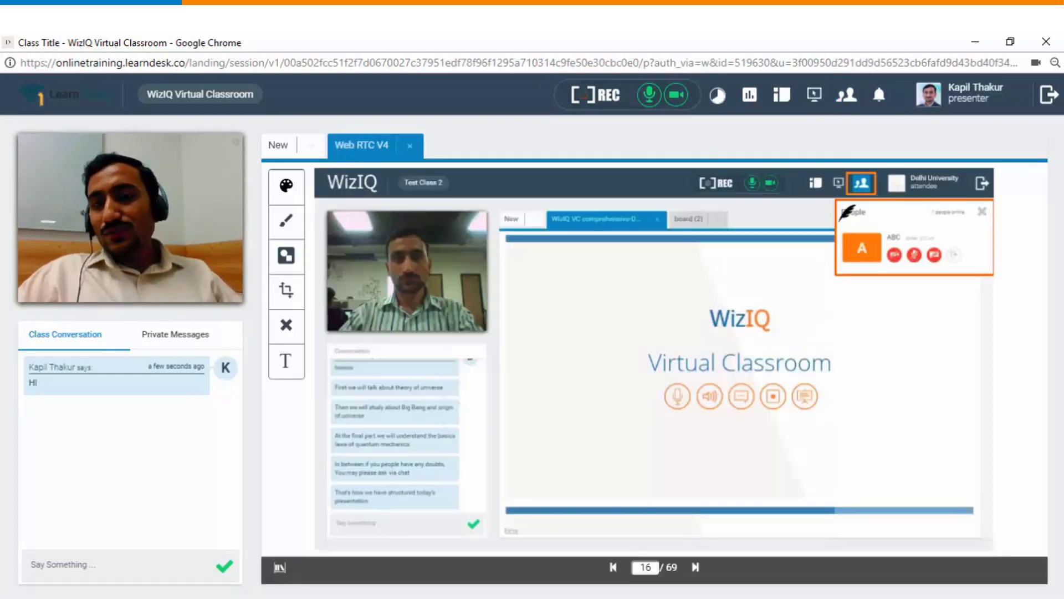
pyautogui.moveTo(856, 168)
pyautogui.mouseDown()
pyautogui.moveTo(836, 183)
pyautogui.moveTo(870, 200)
pyautogui.moveTo(886, 162)
pyautogui.moveTo(859, 162)
pyautogui.mouseUp()
pyautogui.moveTo(816, 251)
pyautogui.mouseDown()
pyautogui.moveTo(821, 261)
pyautogui.moveTo(875, 225)
pyautogui.mouseUp()
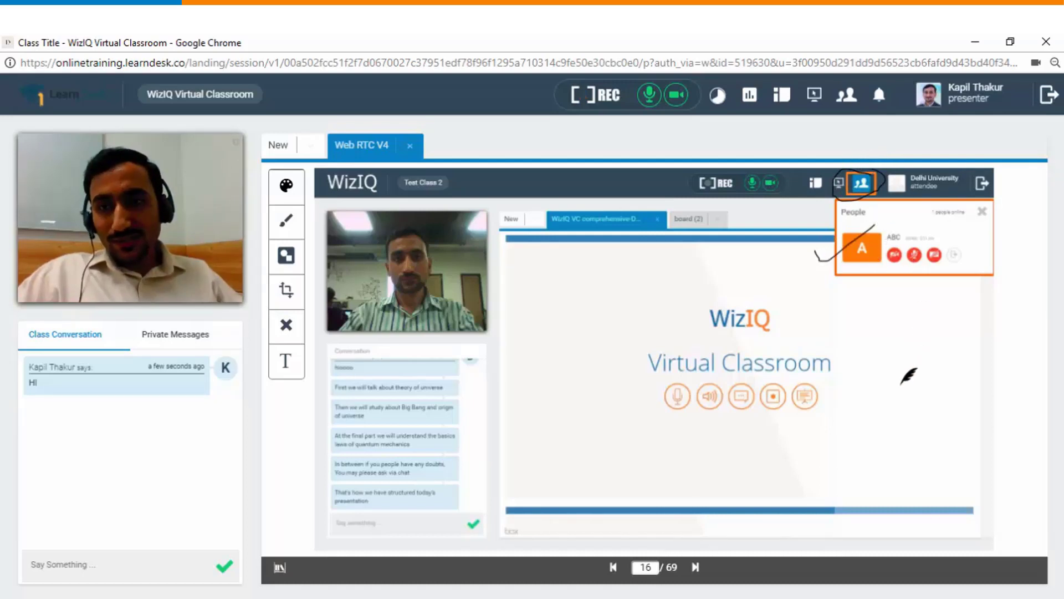
pyautogui.moveTo(887, 243)
pyautogui.mouseDown()
pyautogui.moveTo(909, 230)
pyautogui.moveTo(946, 233)
pyautogui.moveTo(949, 265)
pyautogui.moveTo(971, 259)
pyautogui.moveTo(961, 238)
pyautogui.mouseUp()
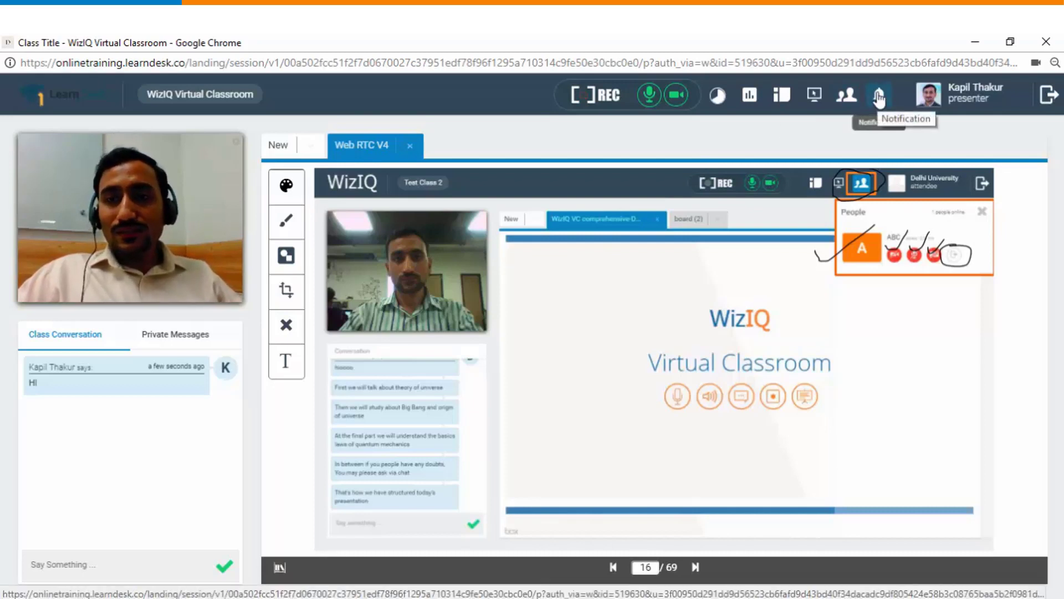
# Step: Check the class notifications list twice and close it
pyautogui.click(879, 98)
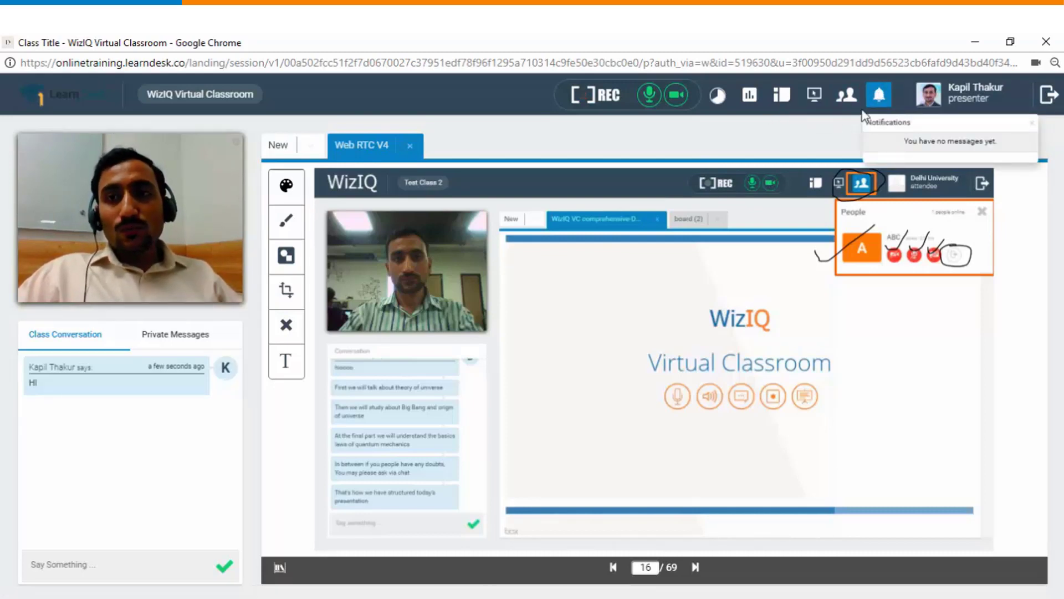
pyautogui.click(879, 98)
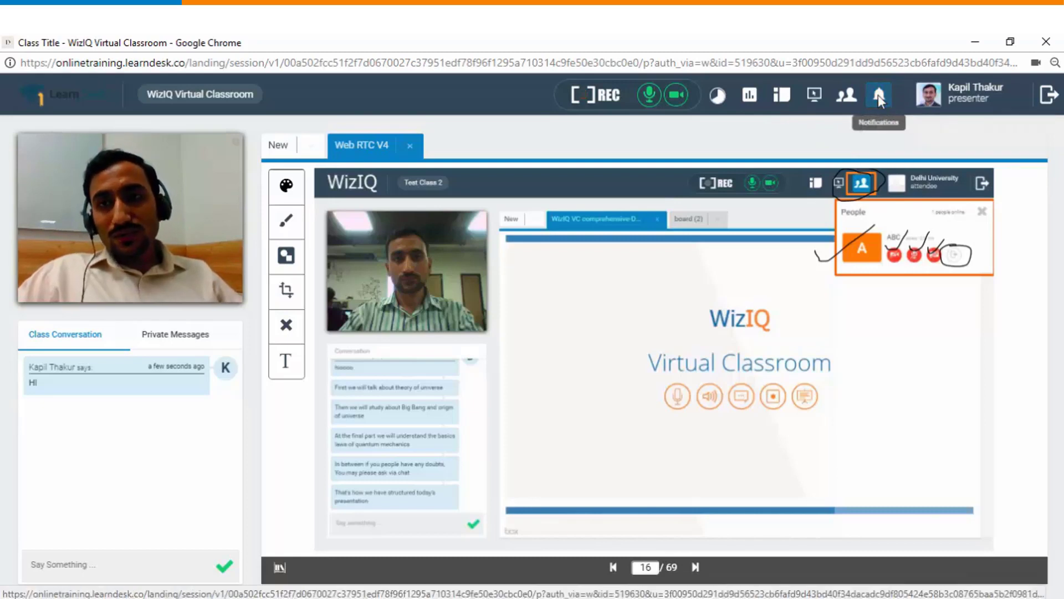
pyautogui.click(878, 95)
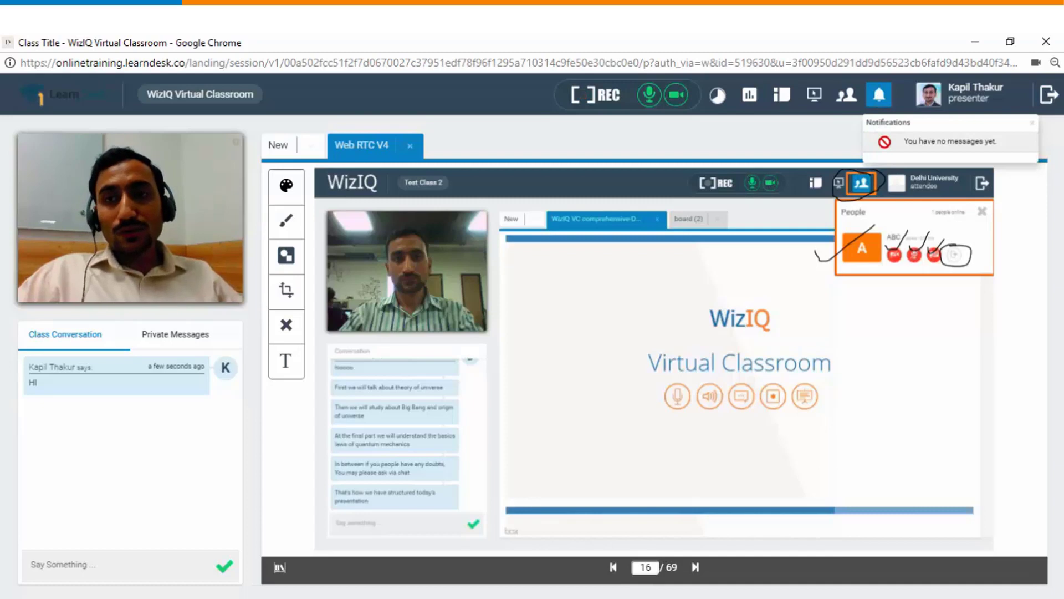
pyautogui.click(91, 441)
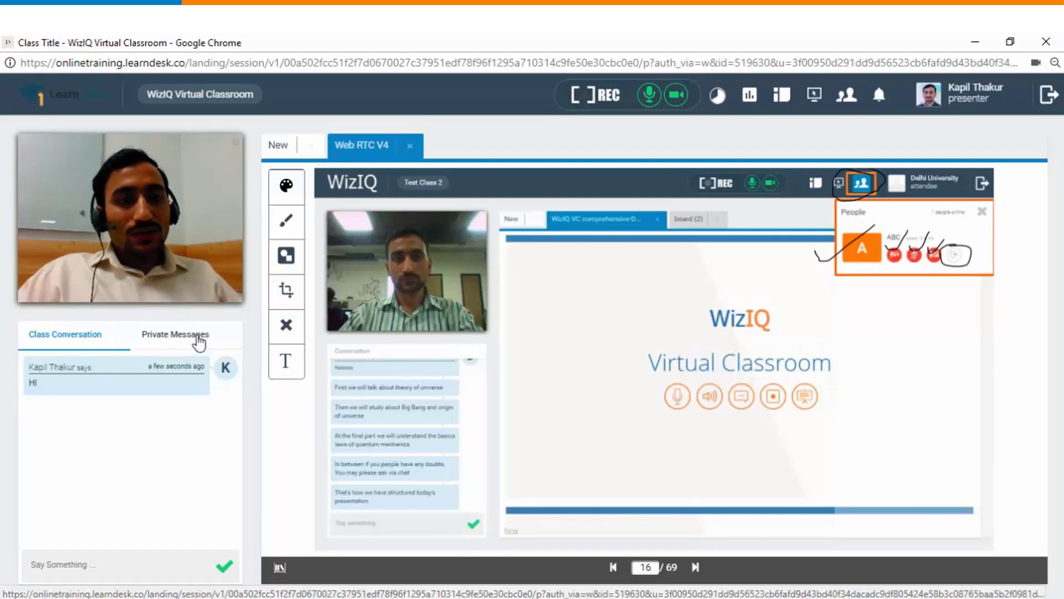
# Step: Look at Private Messages, return to Class Conversation, and end the session from the Timer
pyautogui.click(198, 337)
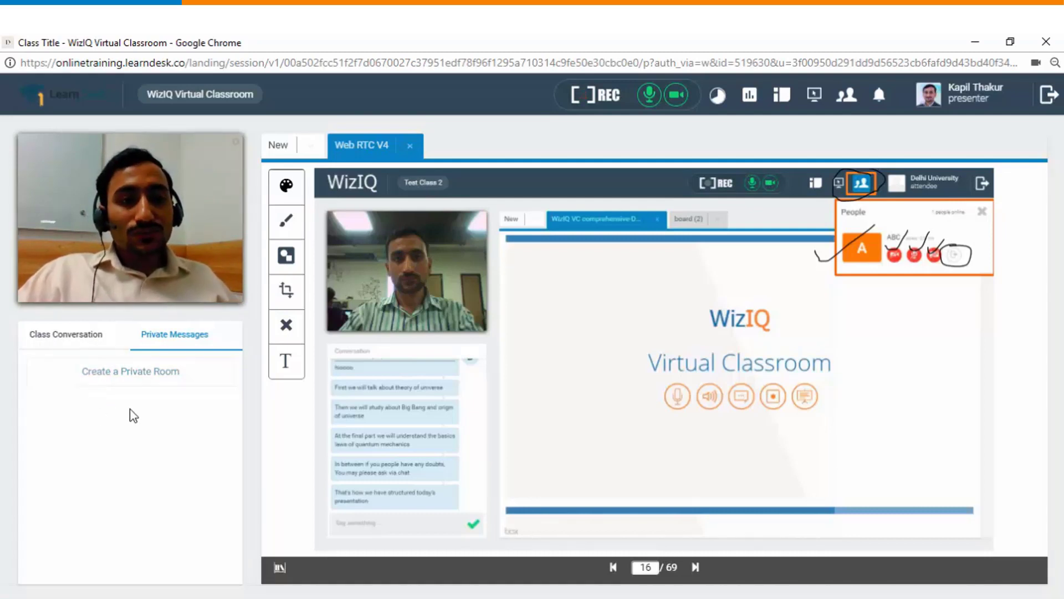
pyautogui.click(77, 338)
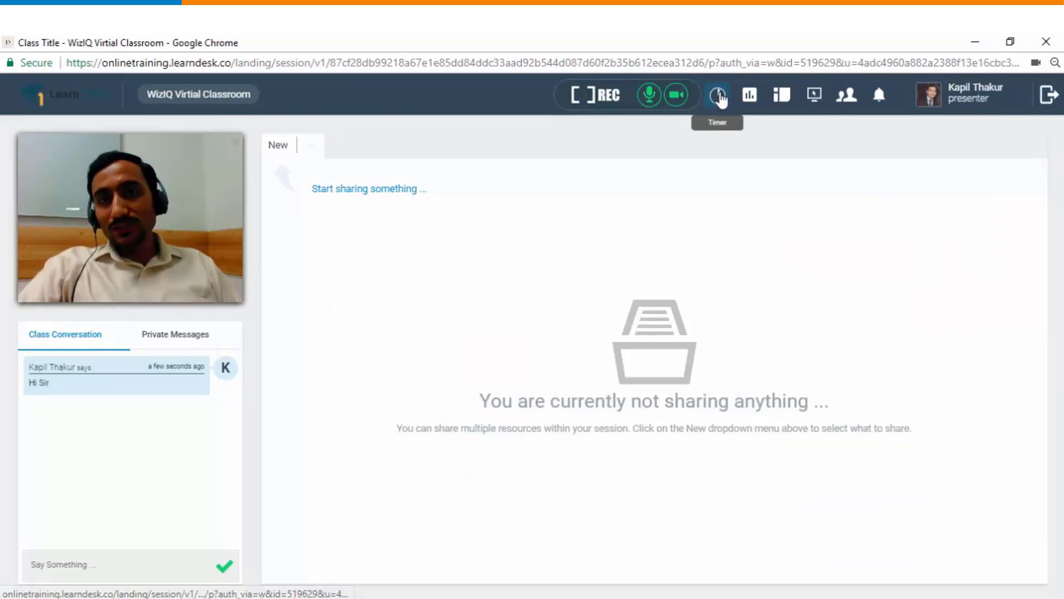
pyautogui.click(718, 95)
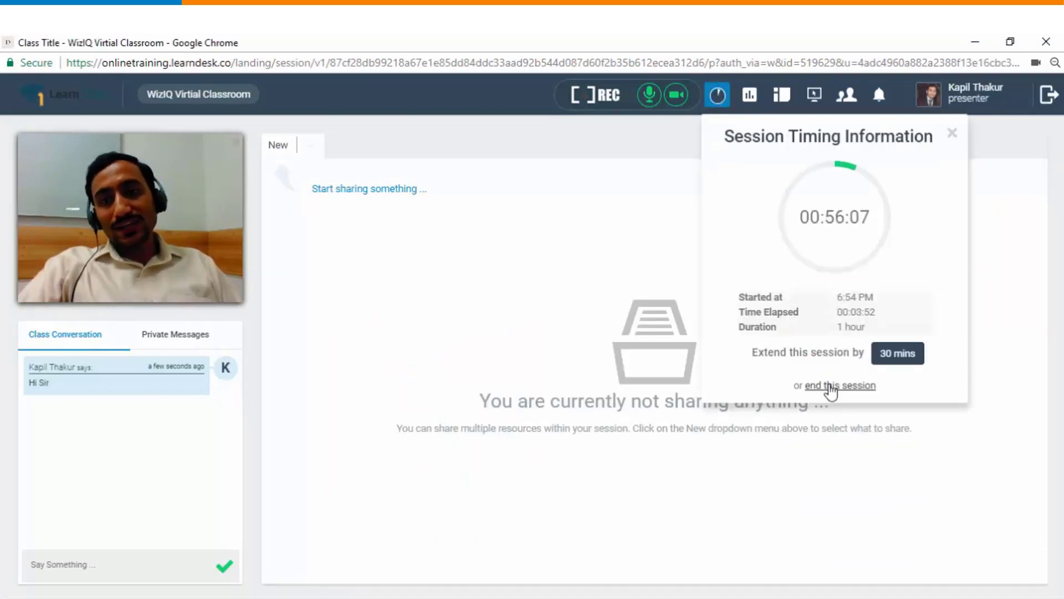
pyautogui.click(831, 386)
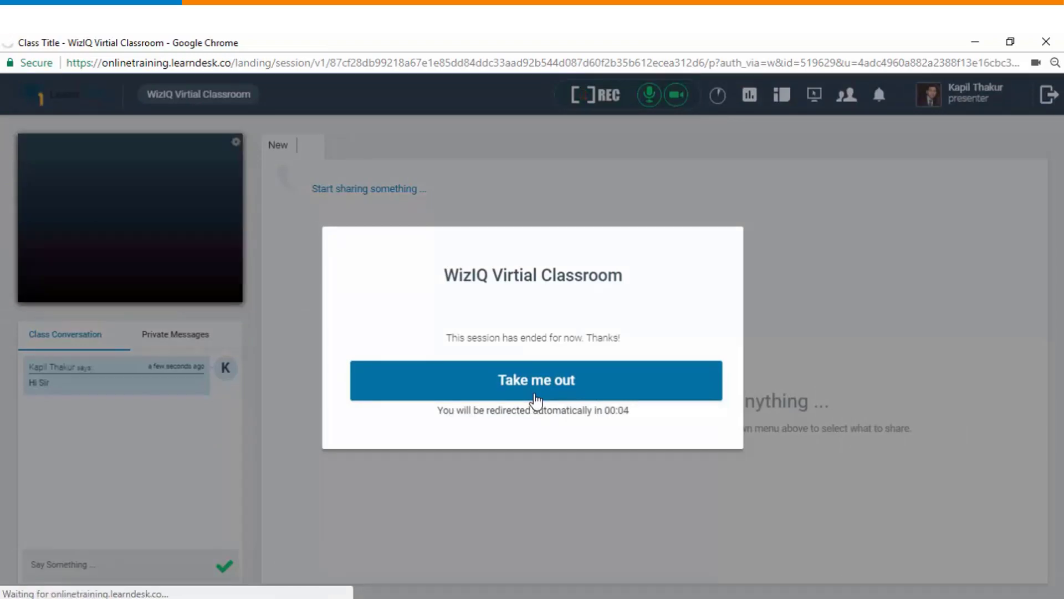
# Step: Exit the ended session via 'Take me out' to reach the Live Classes list with the Yoga and Human Psychology sessions
pyautogui.click(535, 381)
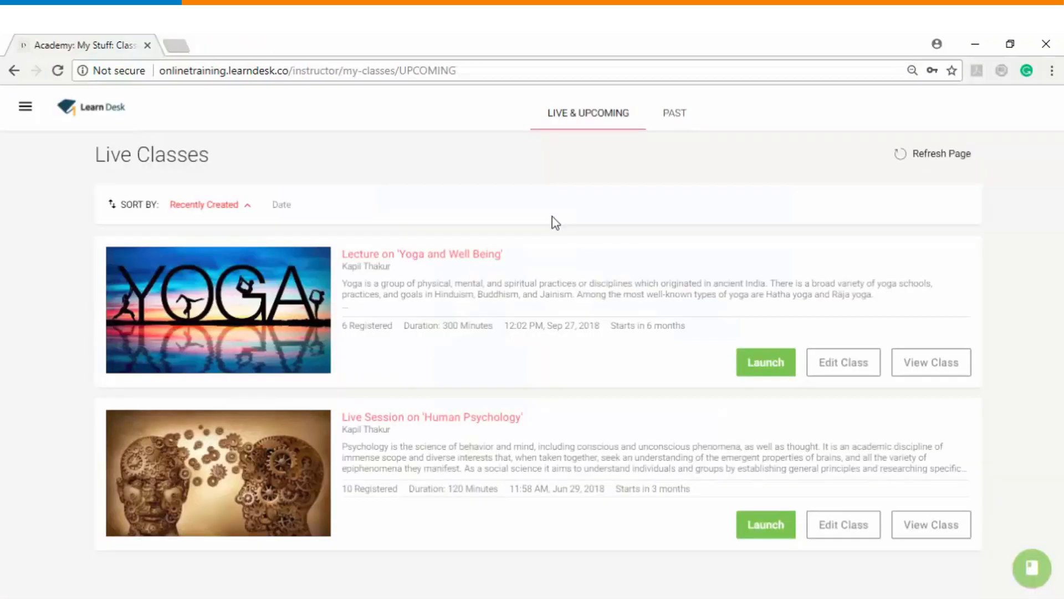